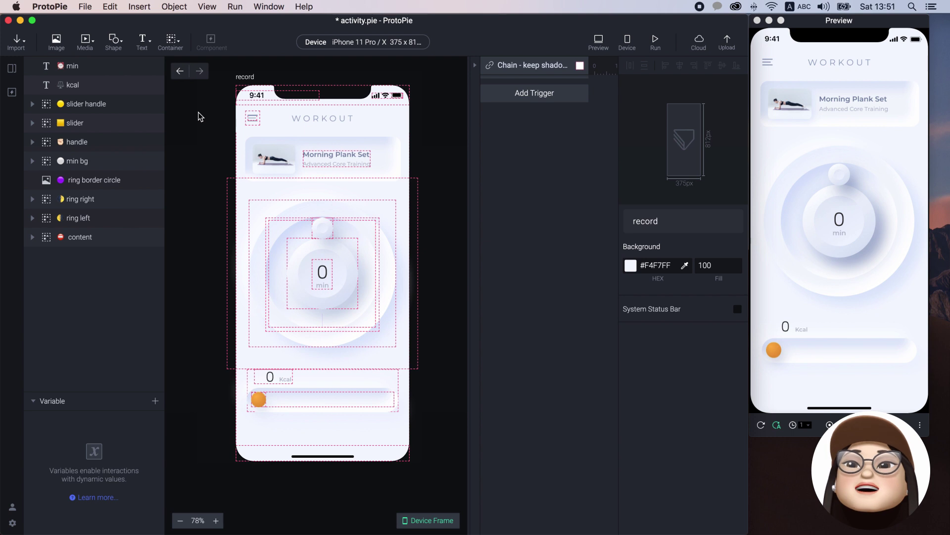
- Look over the import options and the min, kcal, slider handle and slider layers
click(16, 42)
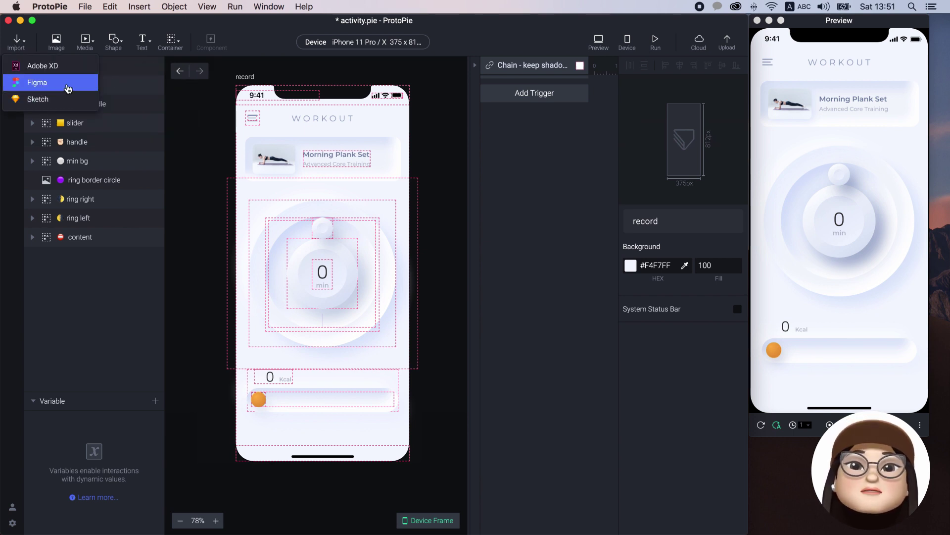
click(207, 129)
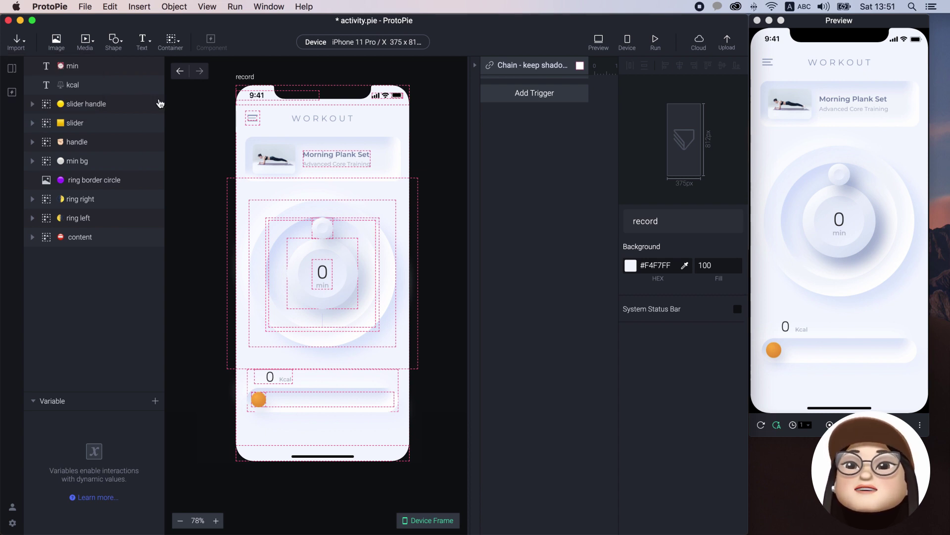
click(104, 75)
shift+click(104, 84)
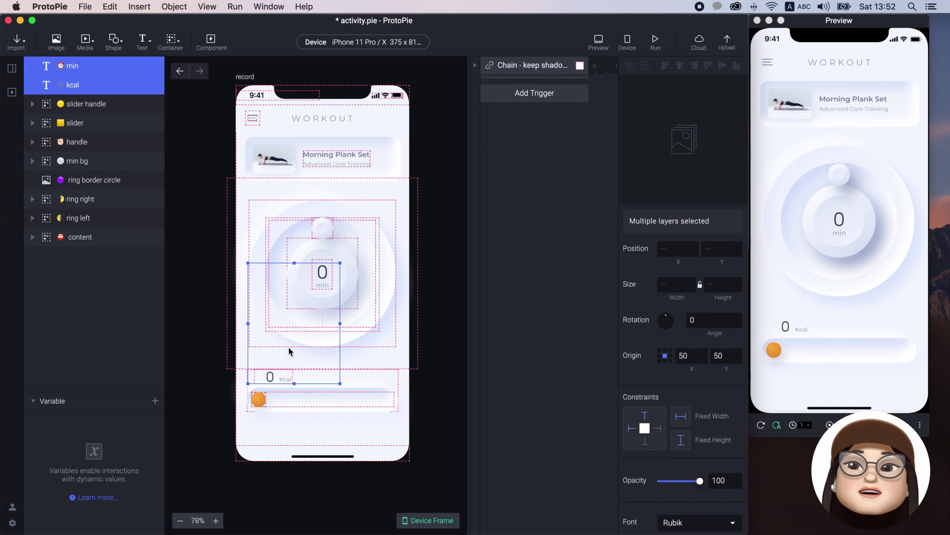
click(214, 377)
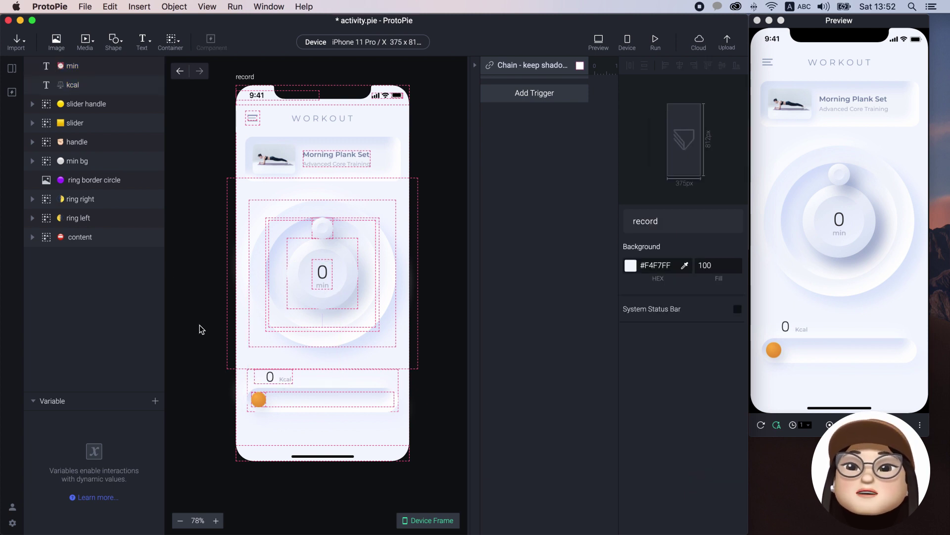
click(92, 104)
shift+click(92, 122)
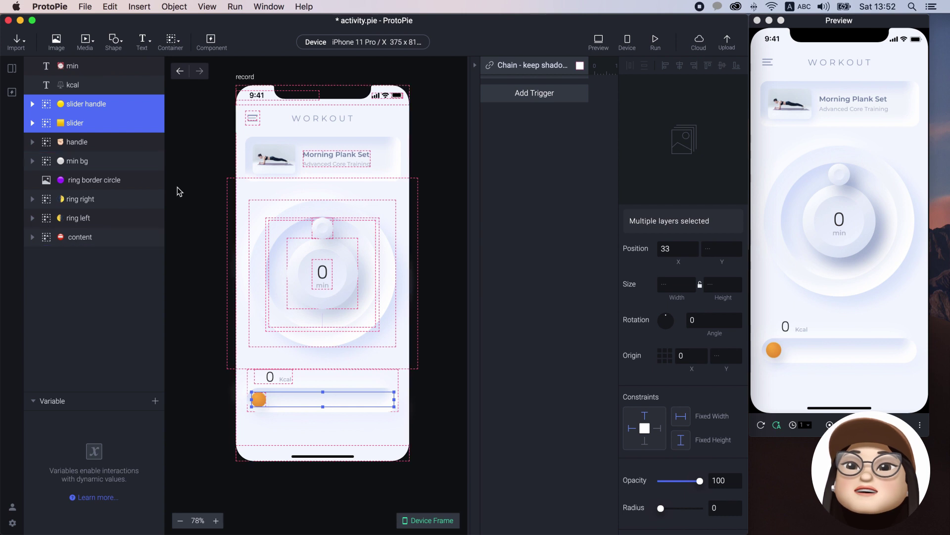
scroll(179, 191, down, 1)
- Inspect the handle group and the min bg ring, toggling their visibility
click(101, 147)
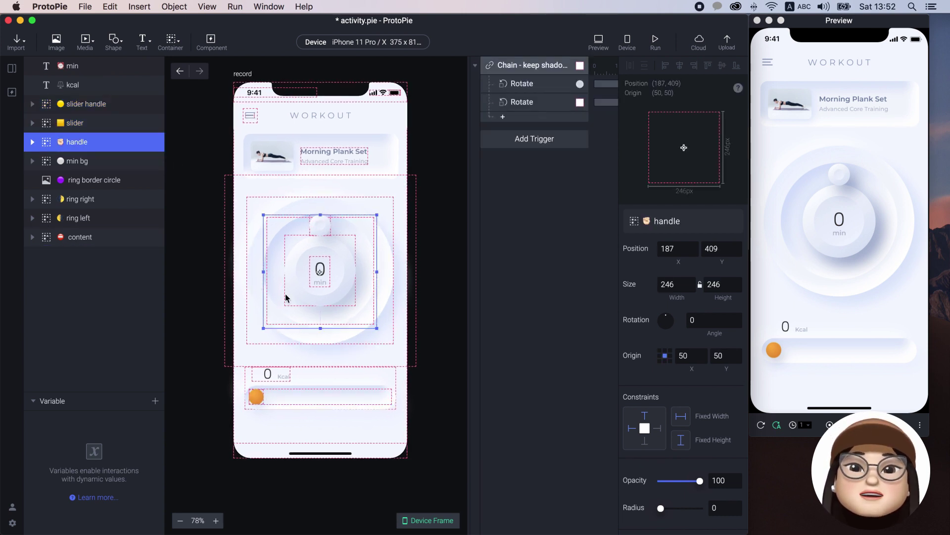
click(32, 142)
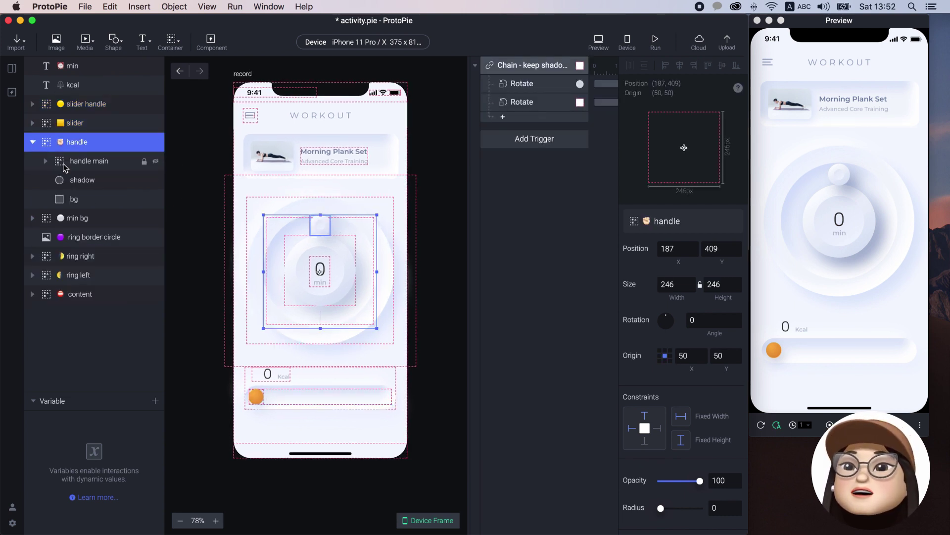
click(79, 204)
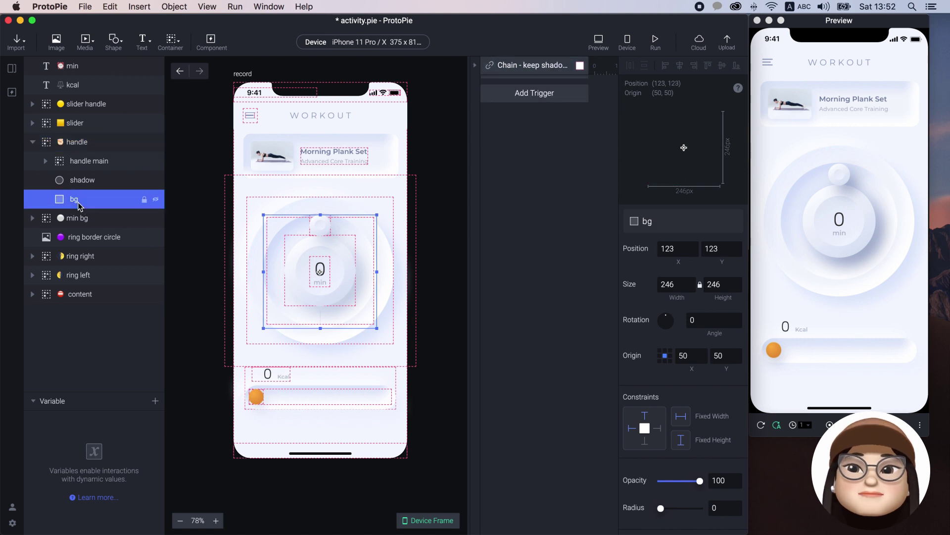
click(101, 167)
click(32, 141)
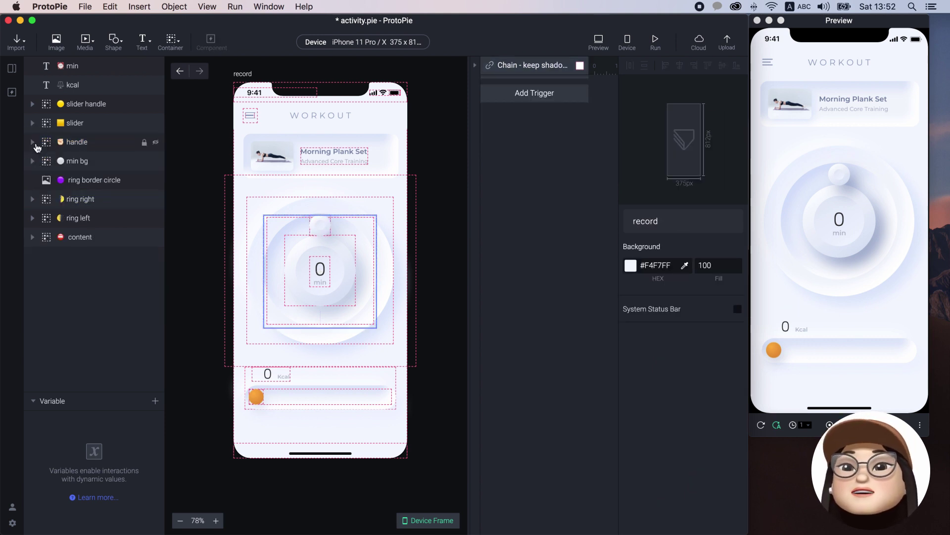
click(69, 162)
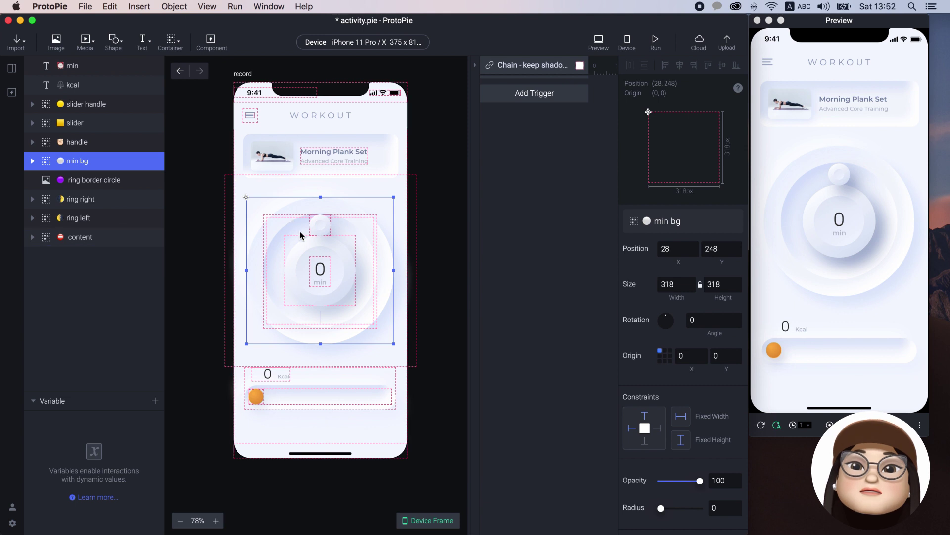
click(155, 163)
click(154, 162)
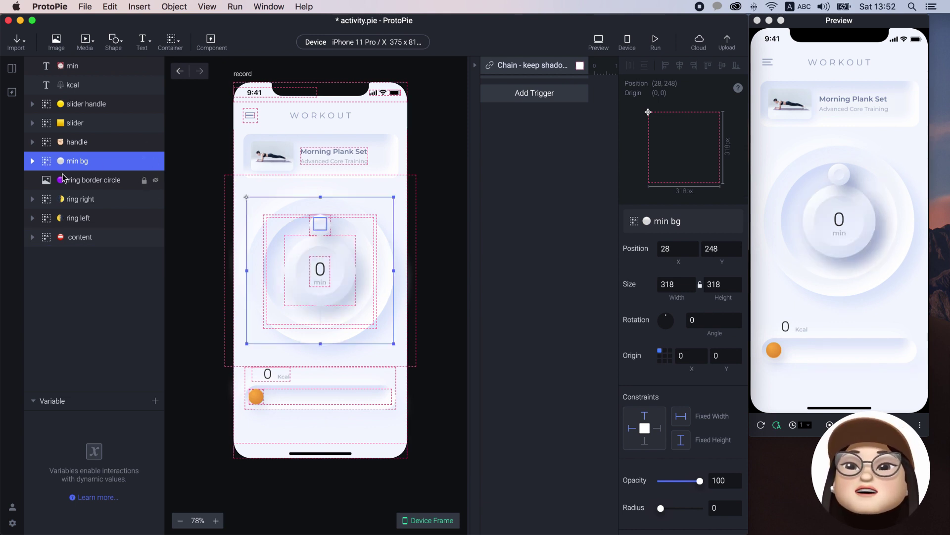
click(79, 142)
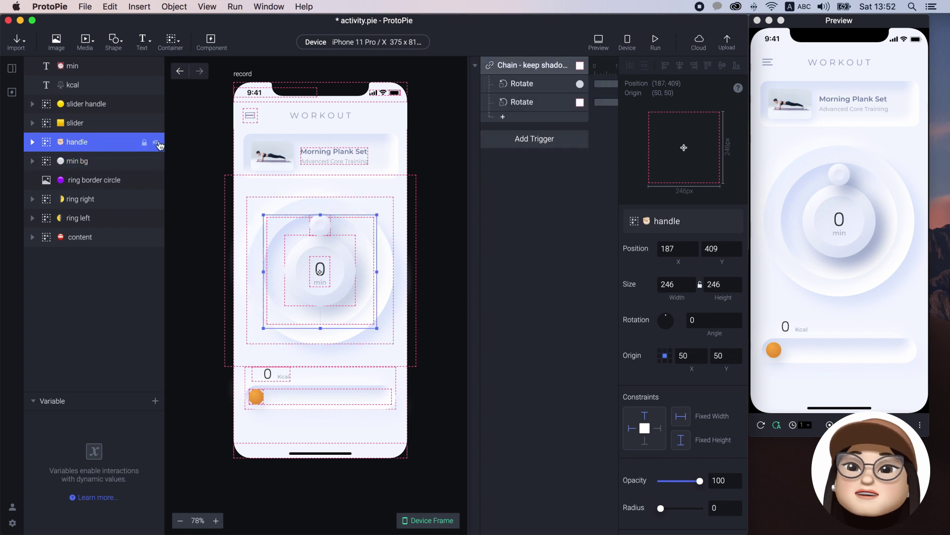
click(155, 142)
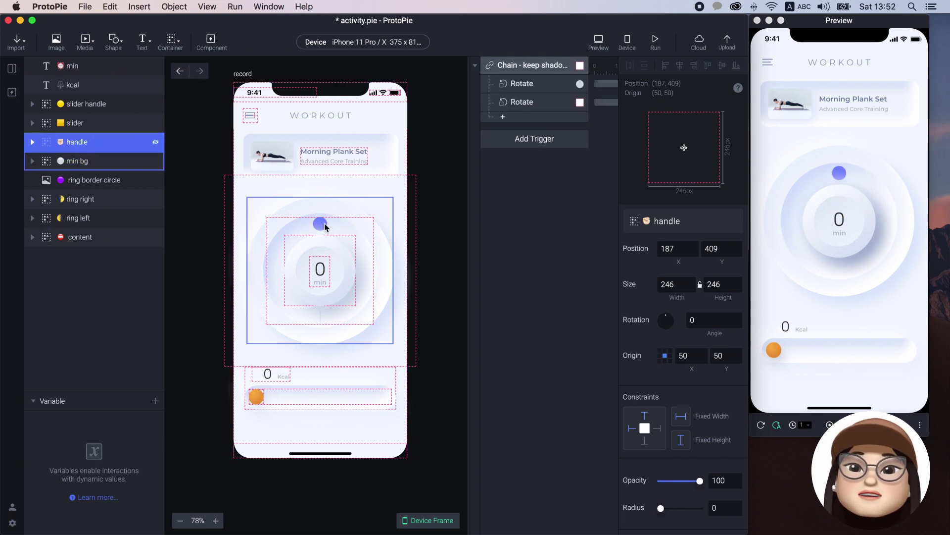
- Examine the ring border, ring right and ring left groups, toggling the right mask's visibility
click(104, 187)
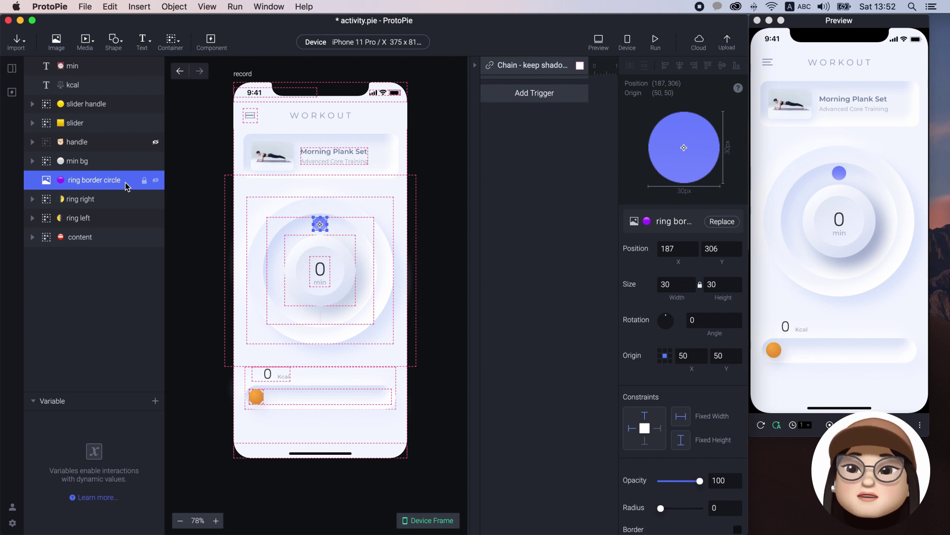
click(157, 144)
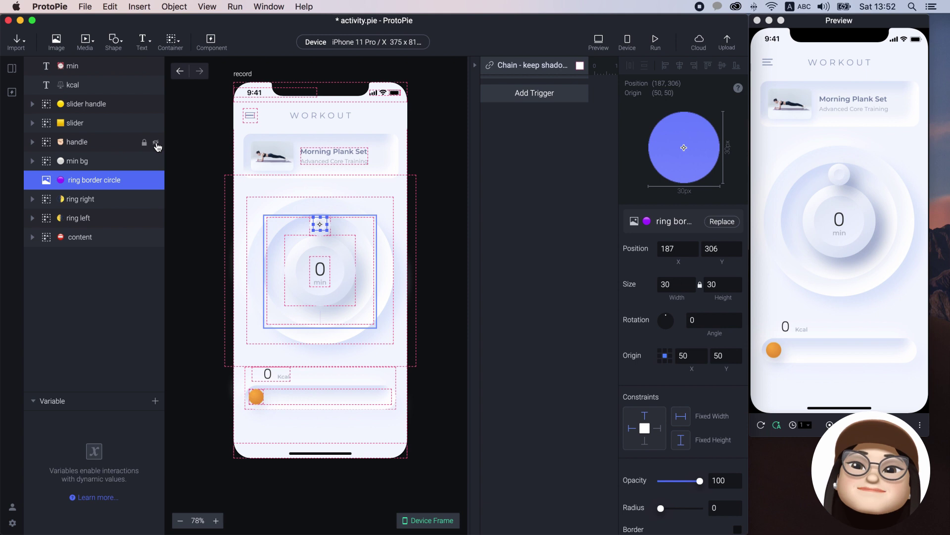
click(104, 201)
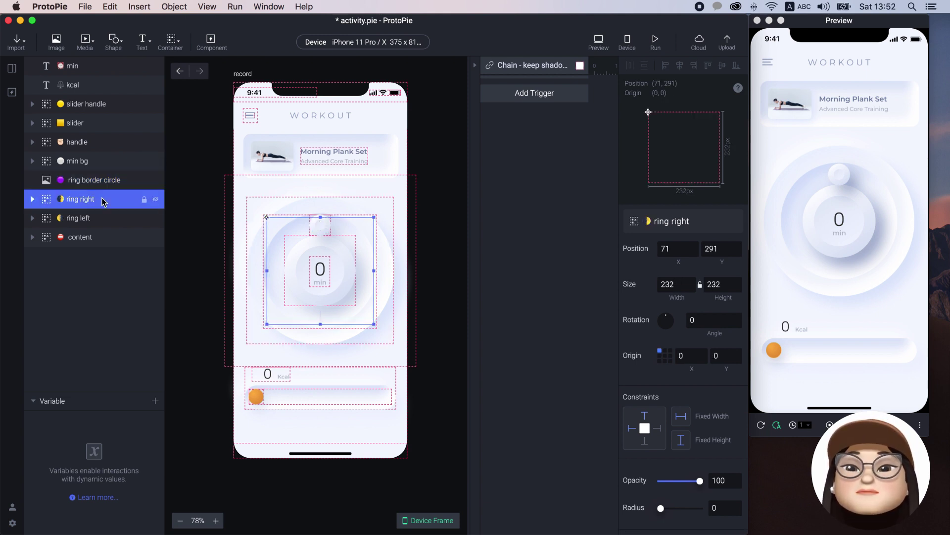
click(32, 199)
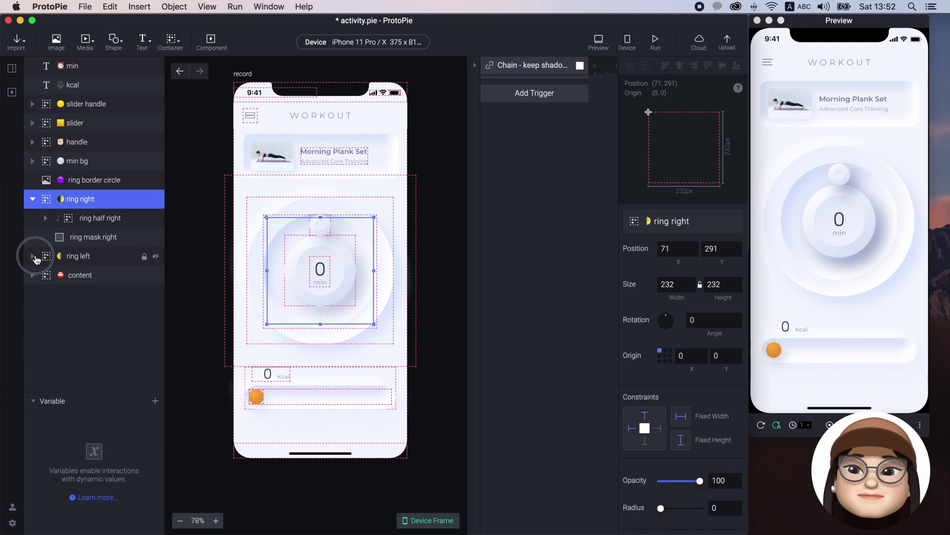
click(33, 257)
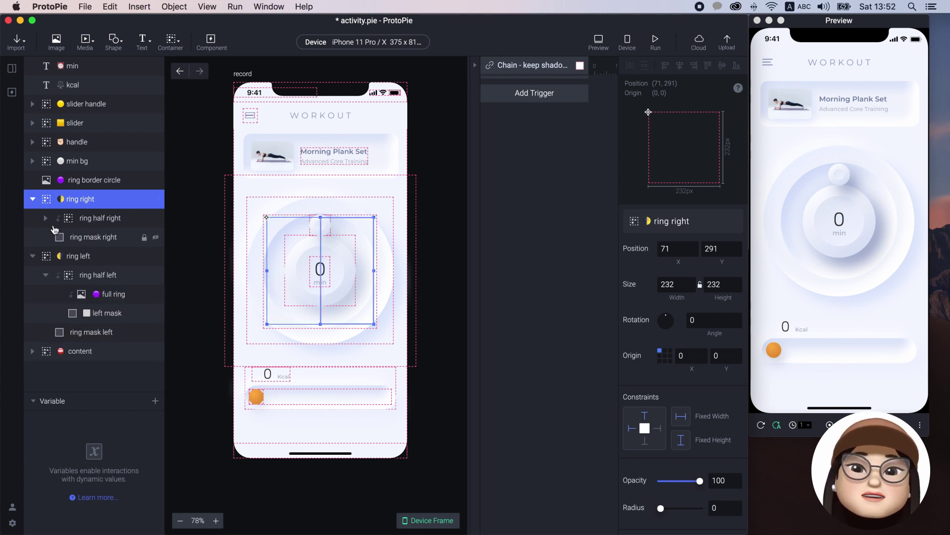
click(46, 219)
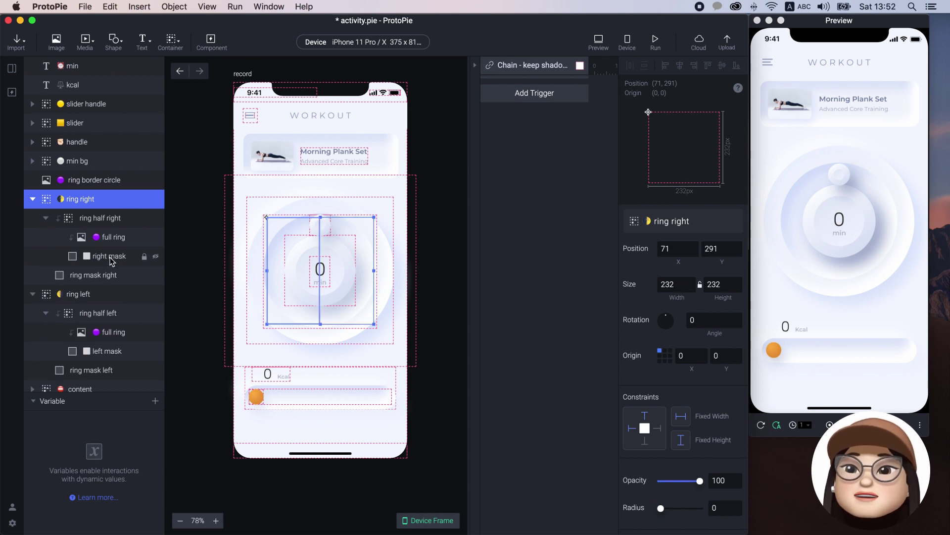
click(154, 276)
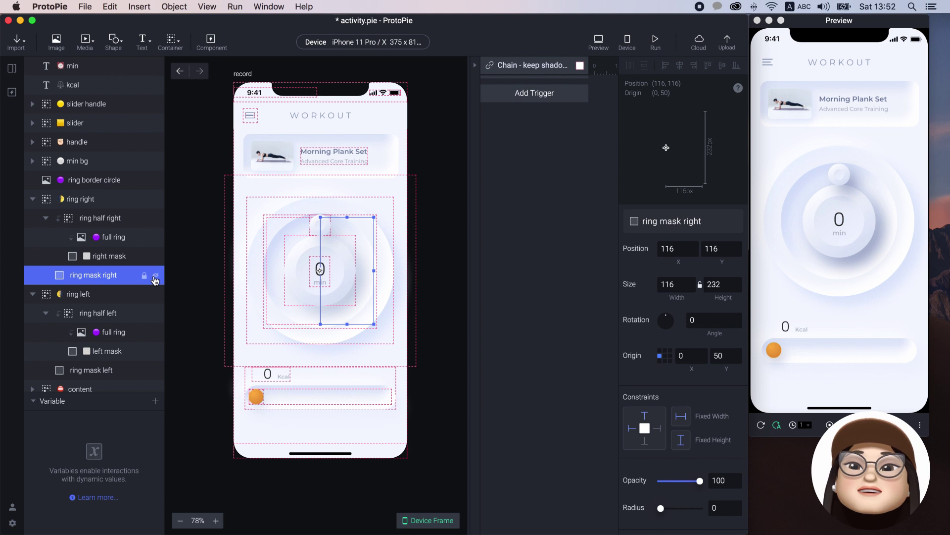
click(155, 276)
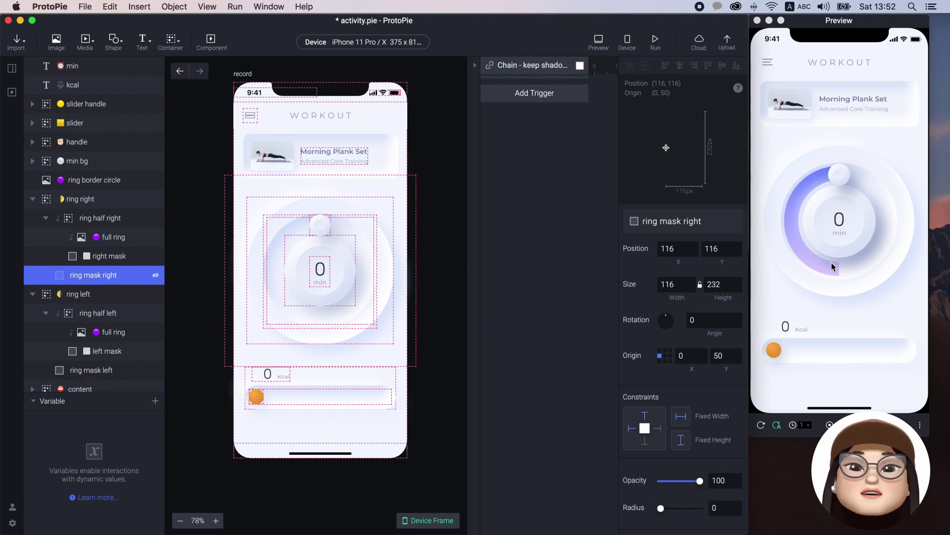
click(156, 277)
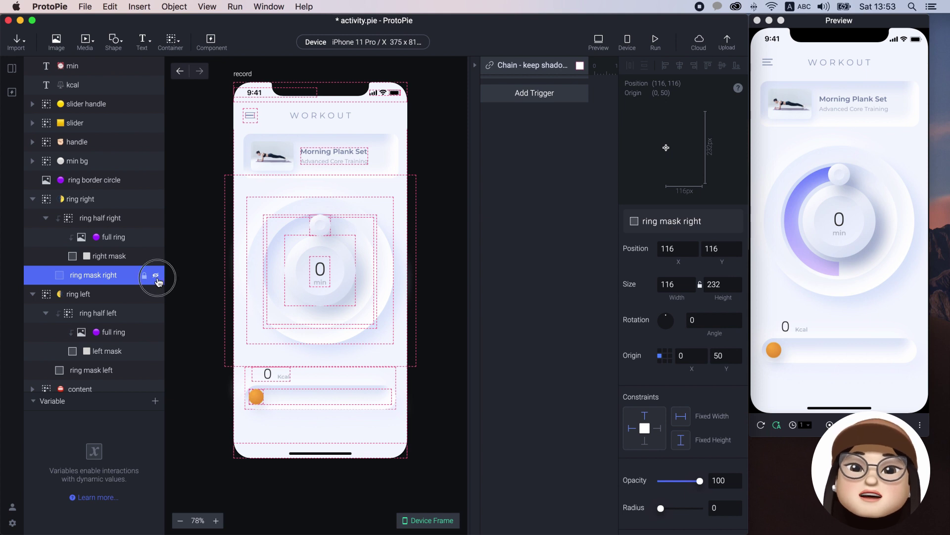
- Check ring half right's rotation and review the existing chain trigger's Rotate responses
click(117, 201)
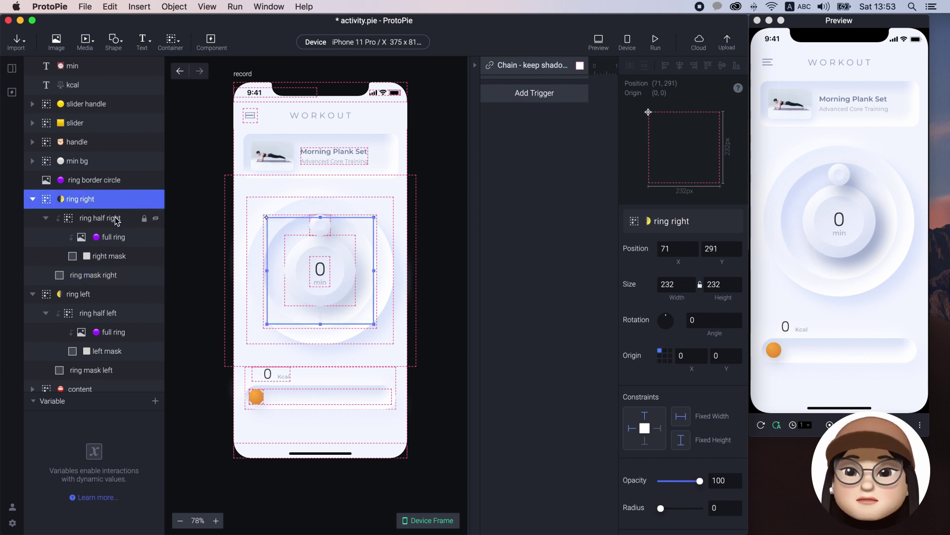
click(116, 216)
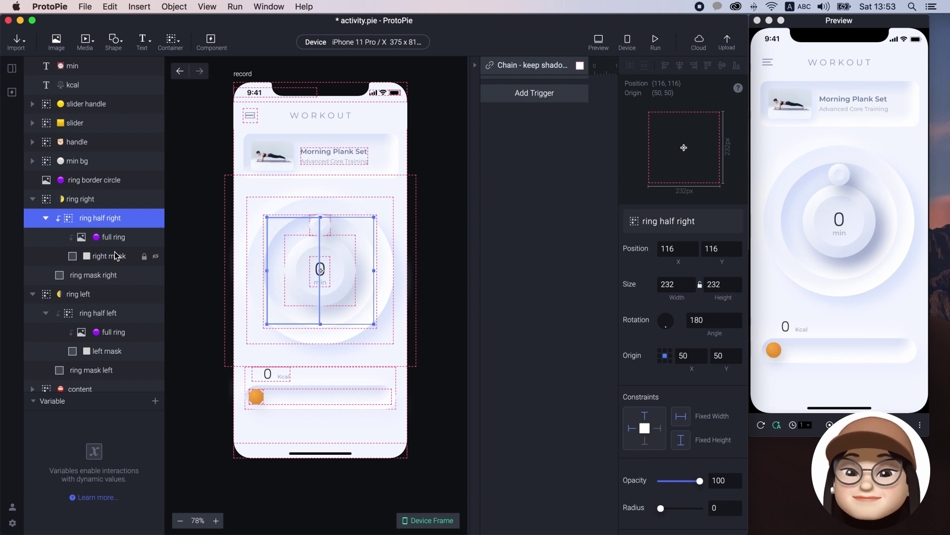
click(32, 199)
click(32, 218)
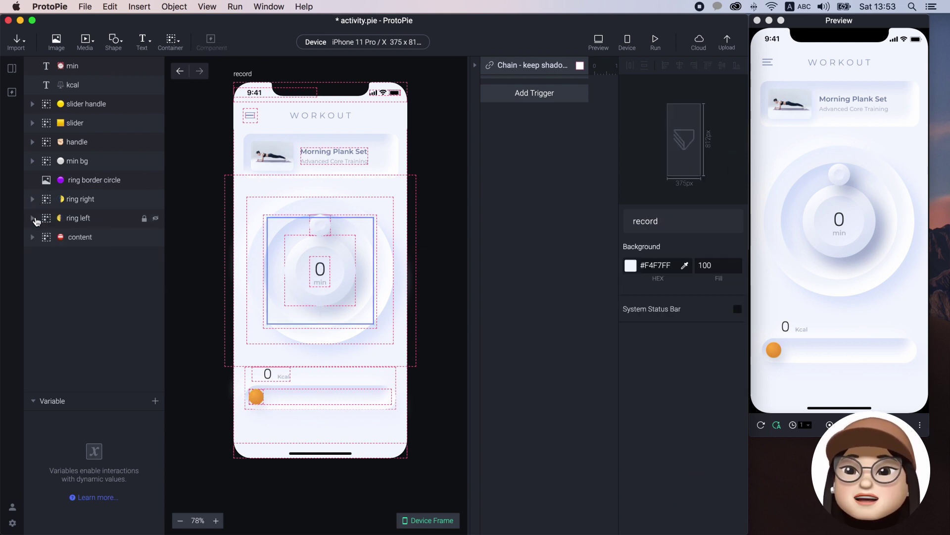
click(75, 221)
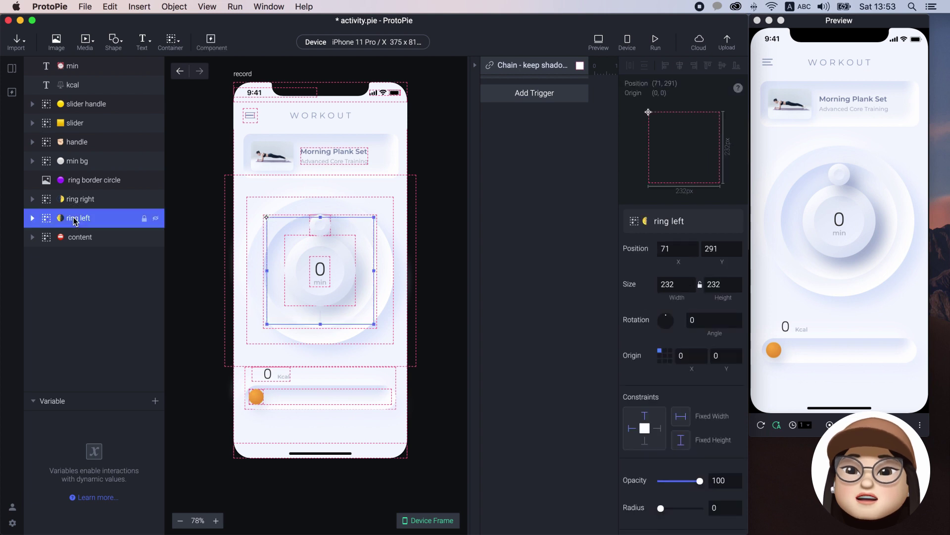
click(79, 238)
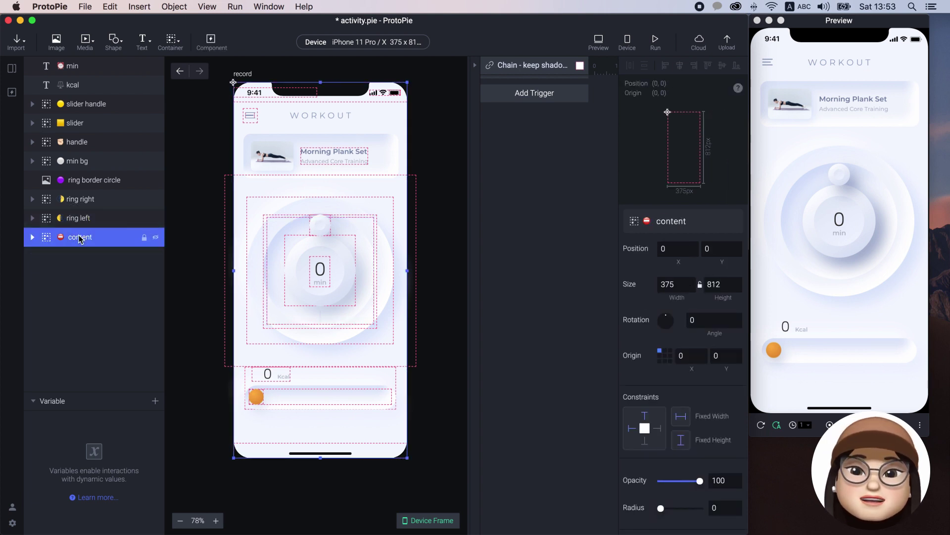
mouse_move(144, 238)
click(198, 224)
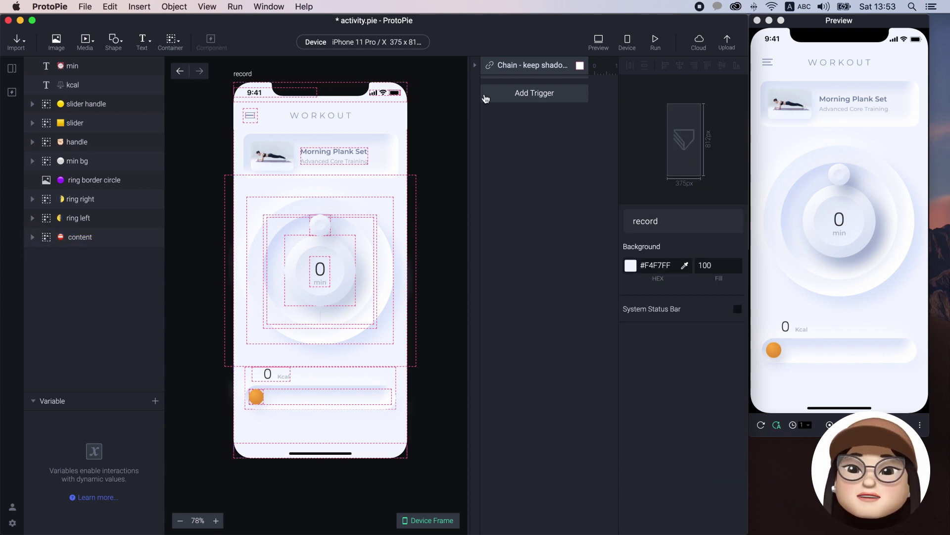
click(477, 65)
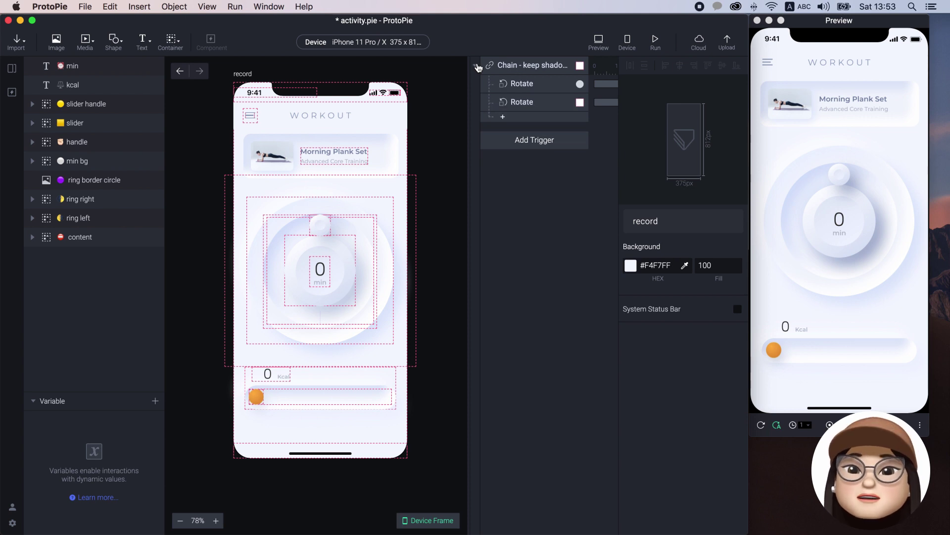
click(477, 66)
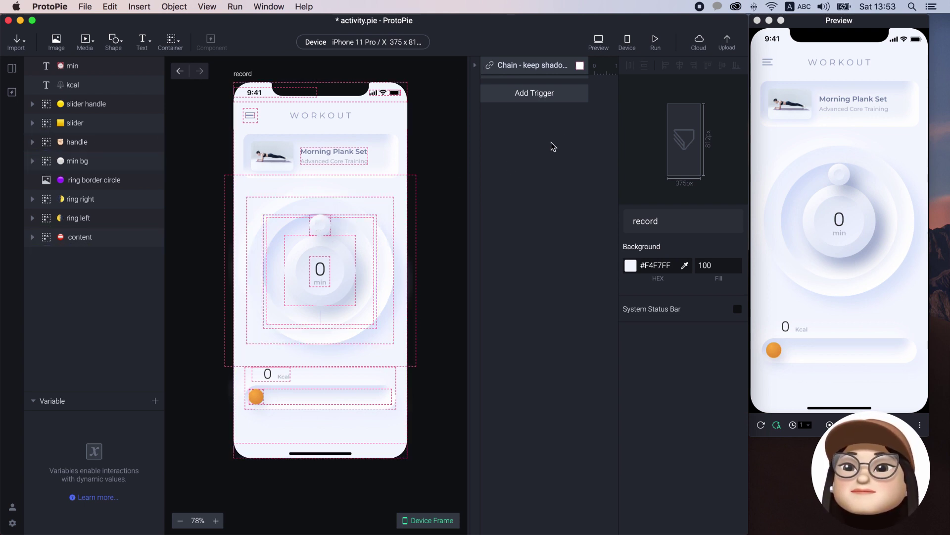
- Add a Drag trigger on the handle layer with a Rotate response, then spin it in preview
click(556, 100)
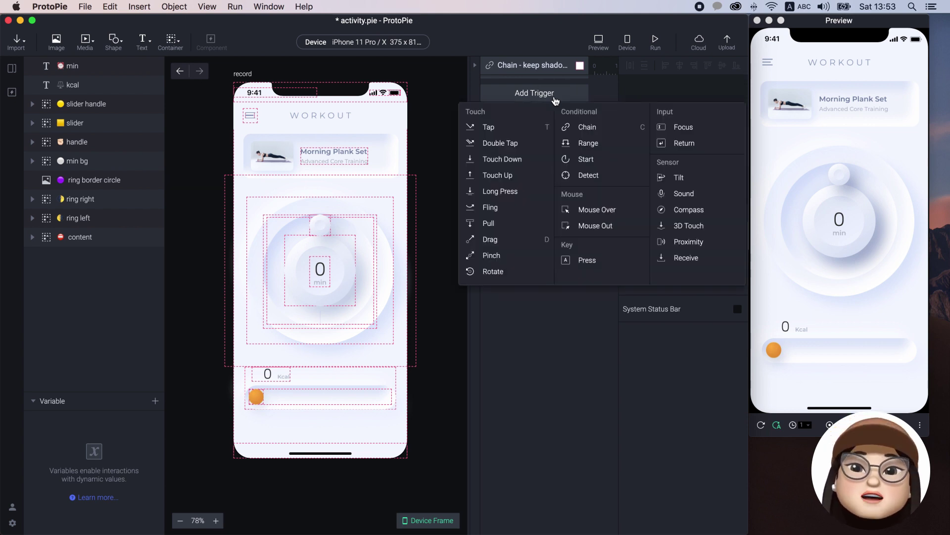
click(498, 238)
click(674, 240)
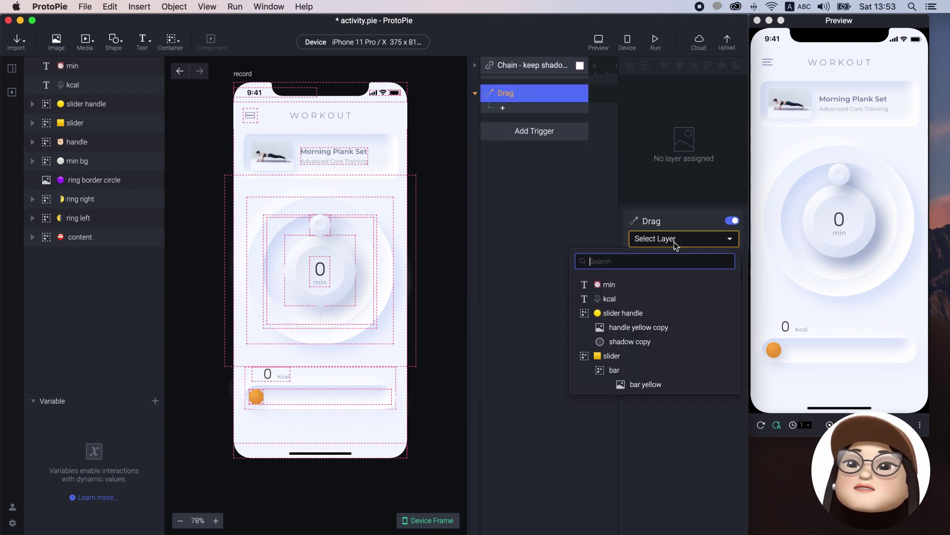
text(hand)
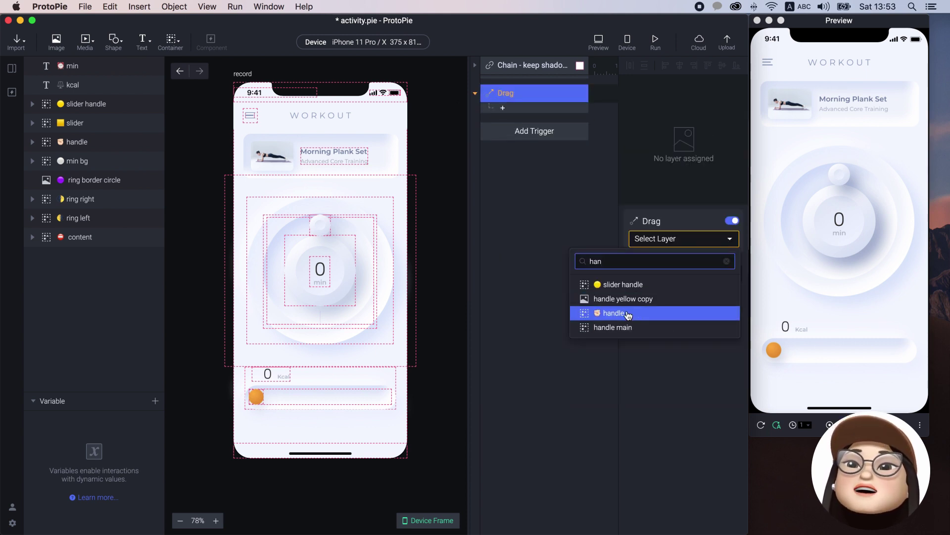
click(619, 313)
click(503, 107)
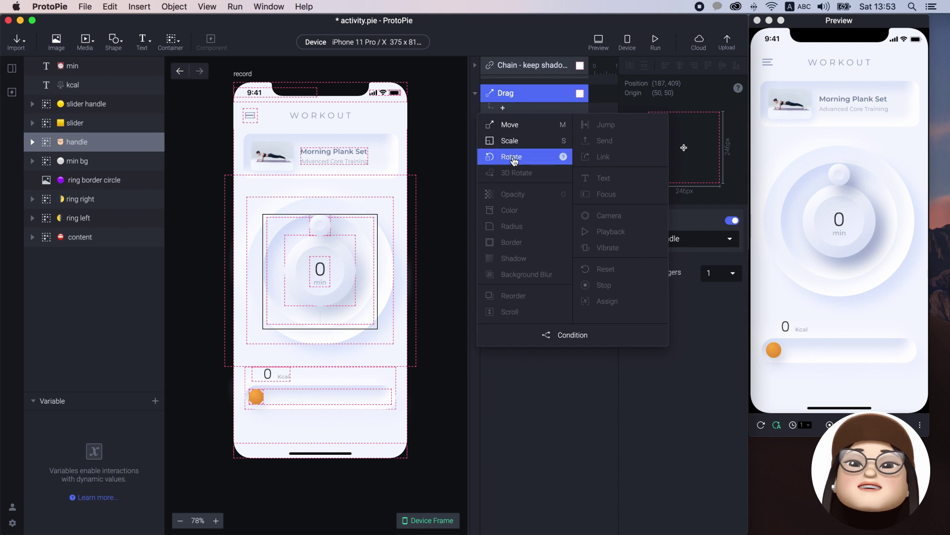
click(511, 157)
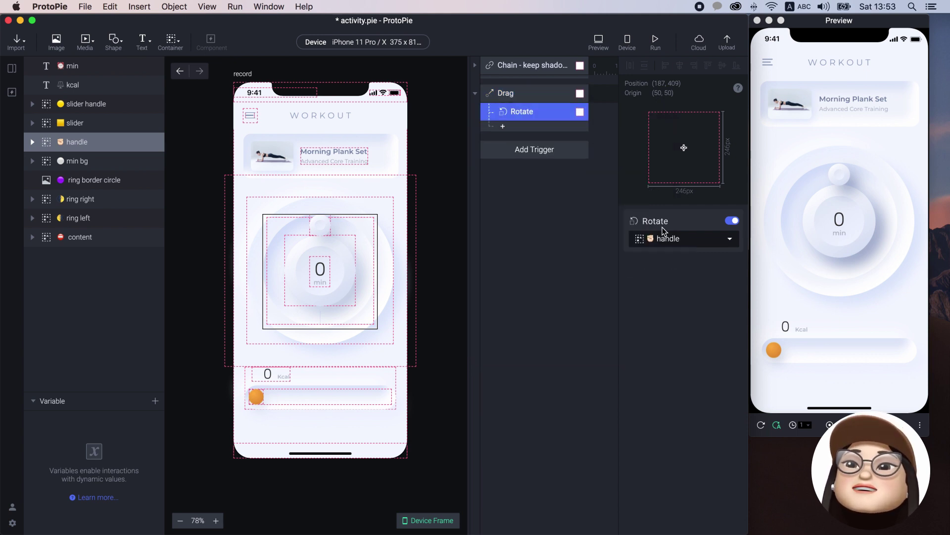
drag(842, 173, 799, 199)
click(526, 198)
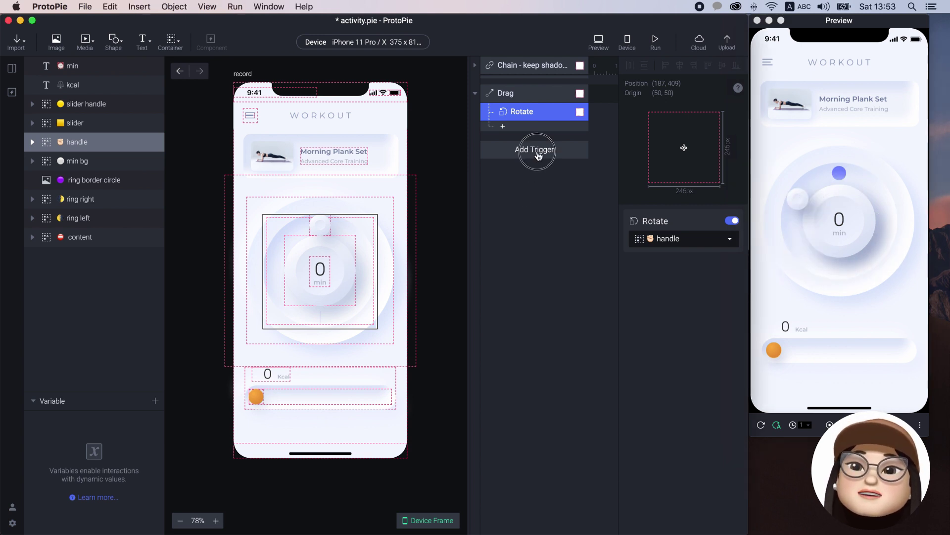
- Add a Chain trigger on the handle's Rotation with a Rotate response on the right mask
click(538, 151)
click(575, 184)
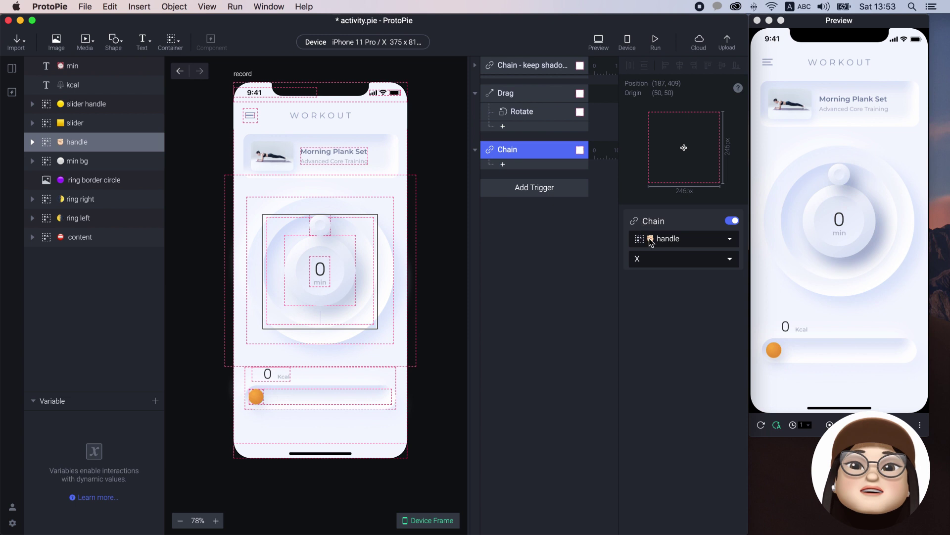
click(653, 262)
click(651, 335)
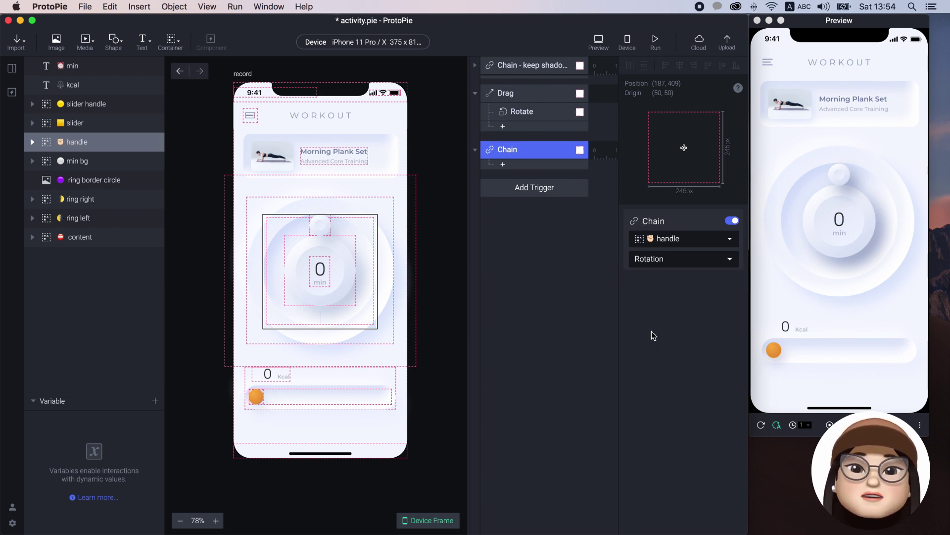
click(503, 164)
click(510, 213)
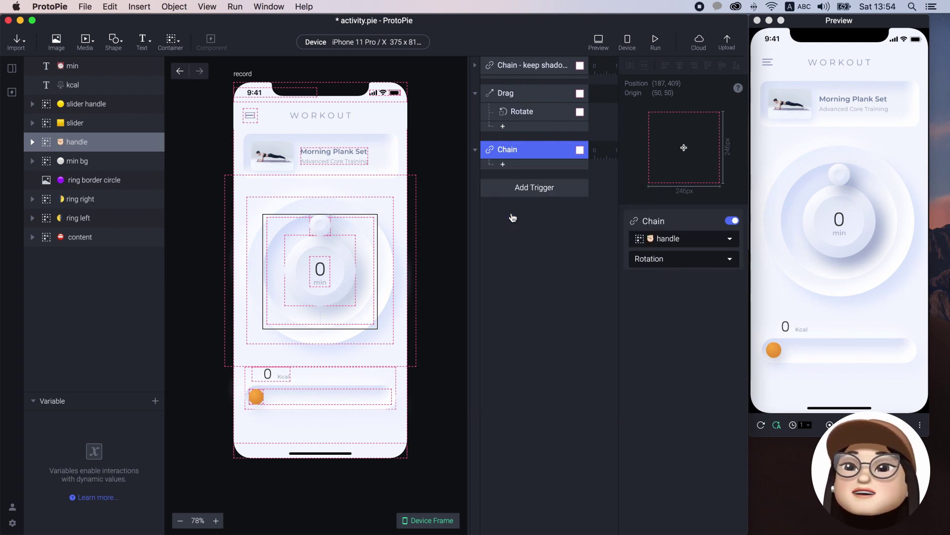
click(632, 241)
text(right)
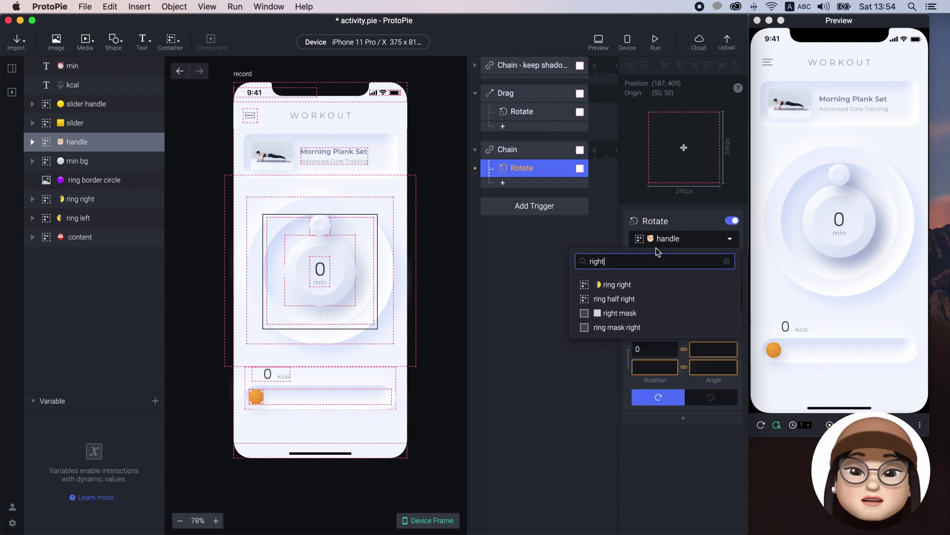
click(647, 313)
- Map handle Rotation 0–180 to Angle 0–180 and test the ring filling in preview
click(648, 366)
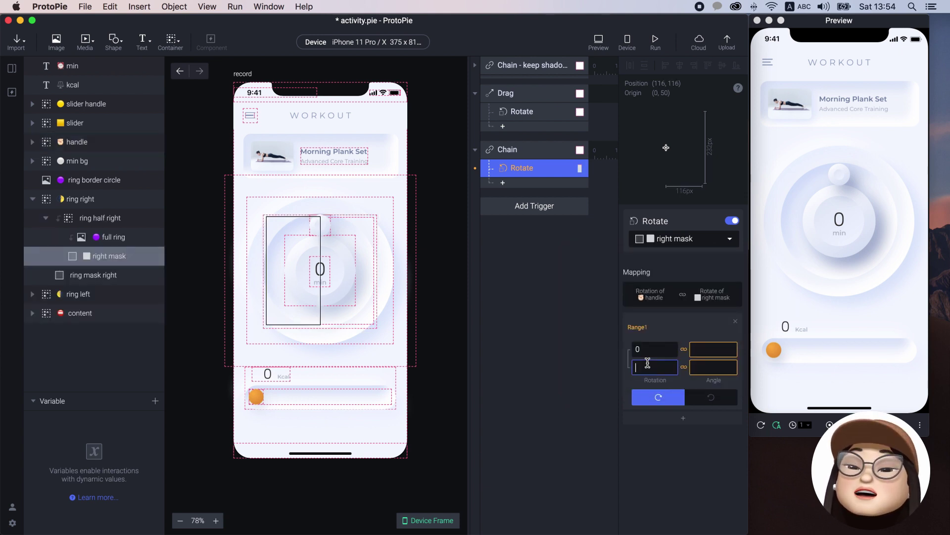
key(Return)
click(707, 348)
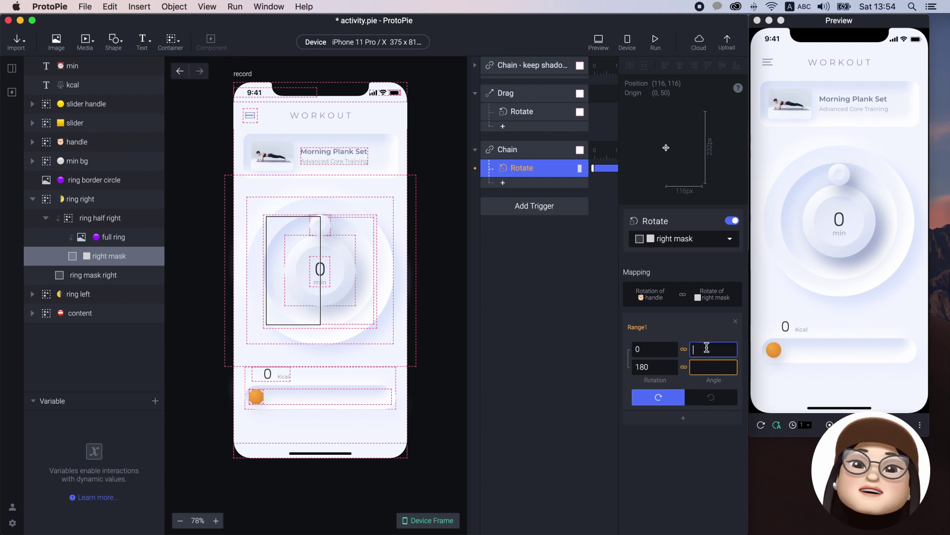
click(705, 350)
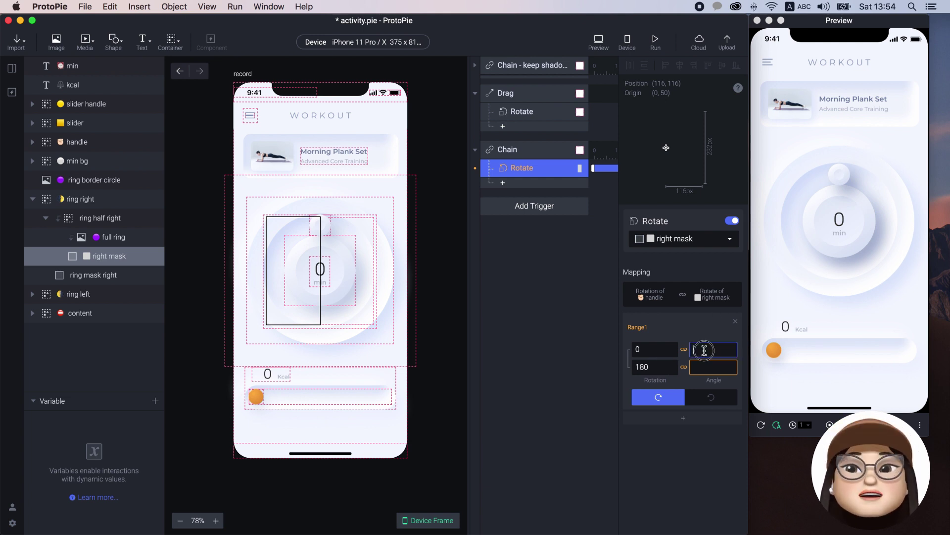
text(0)
click(704, 369)
text(180)
key(Return)
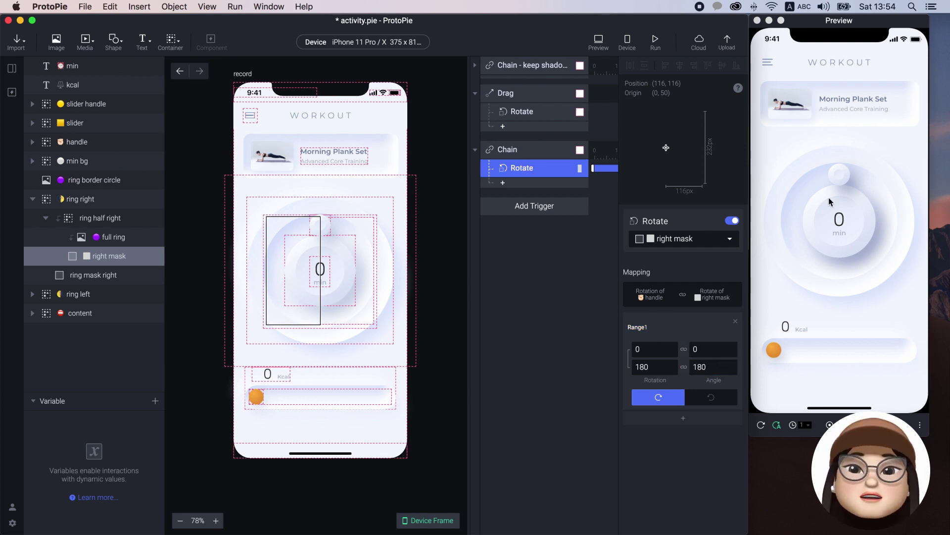
drag(841, 171, 850, 267)
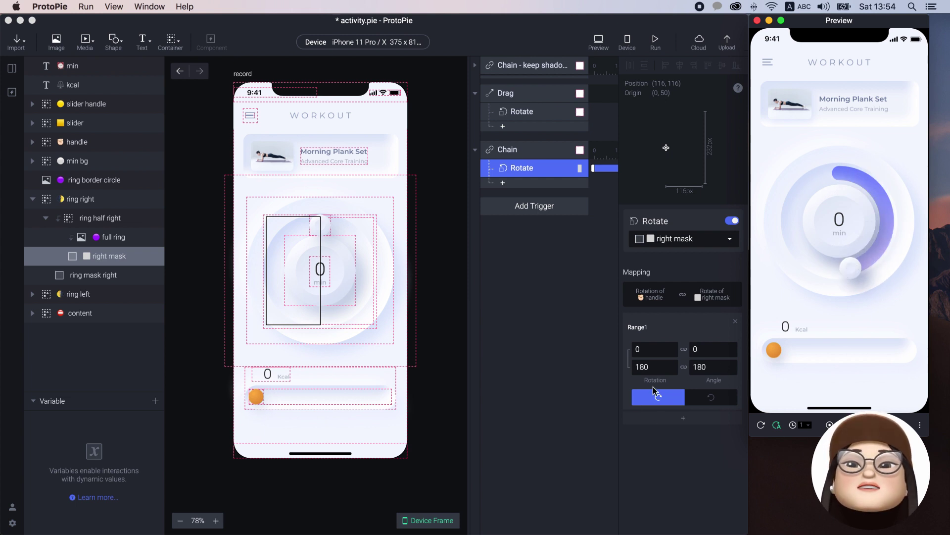
mouse_move(848, 268)
mouse_down()
mouse_move(868, 180)
mouse_move(839, 179)
mouse_move(866, 201)
mouse_move(840, 272)
mouse_move(799, 263)
mouse_move(857, 269)
mouse_move(863, 259)
mouse_up()
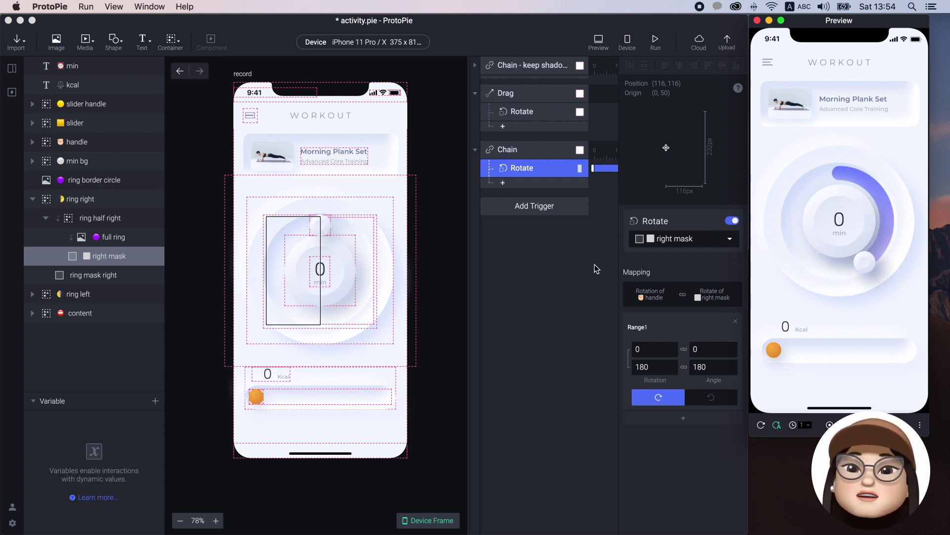
click(104, 232)
click(107, 237)
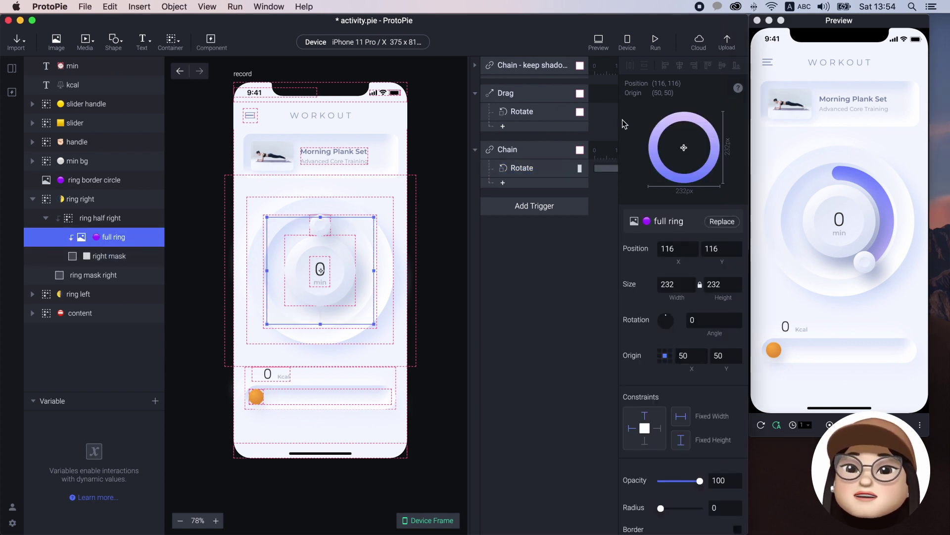
click(109, 256)
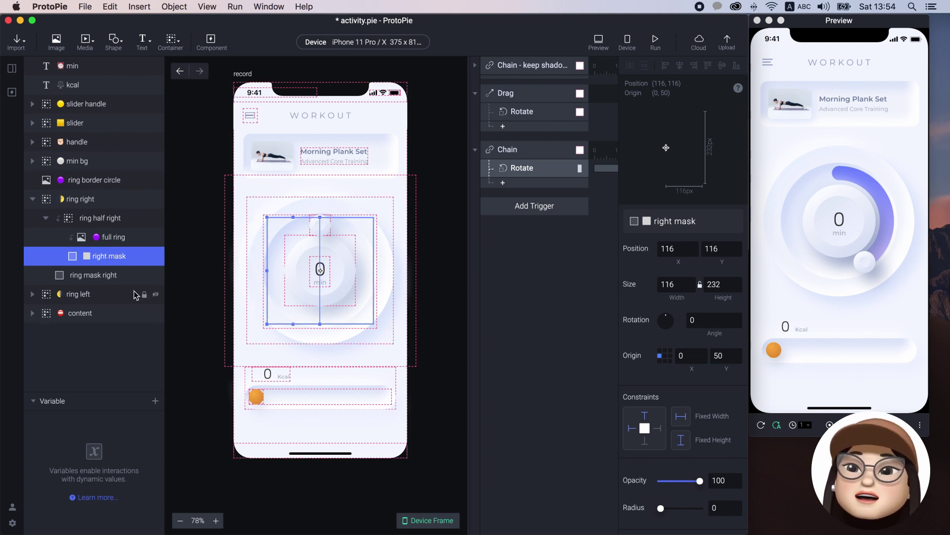
click(112, 276)
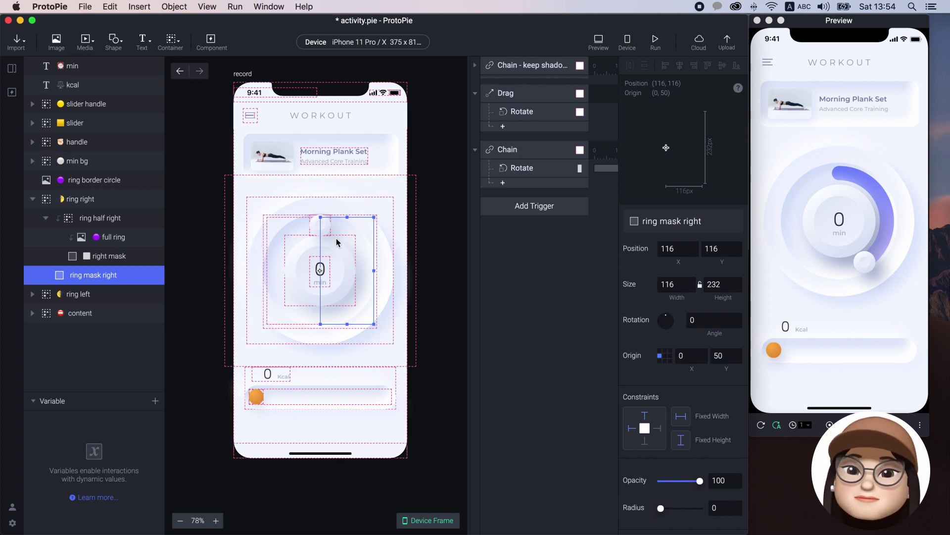
click(158, 275)
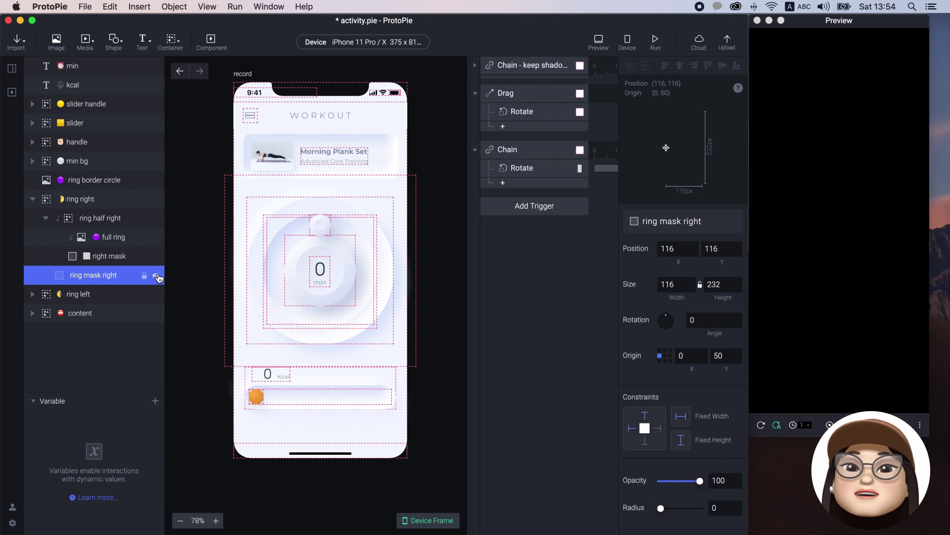
click(157, 276)
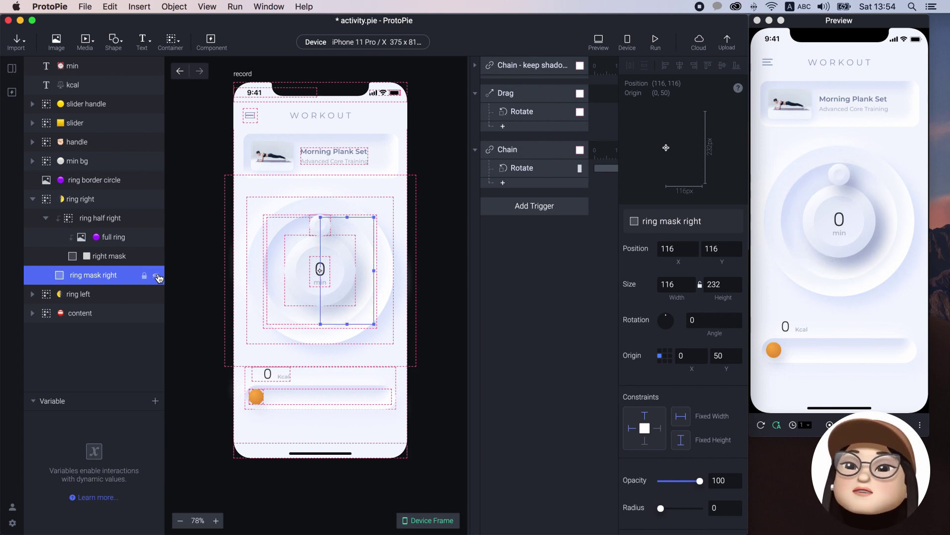
click(123, 259)
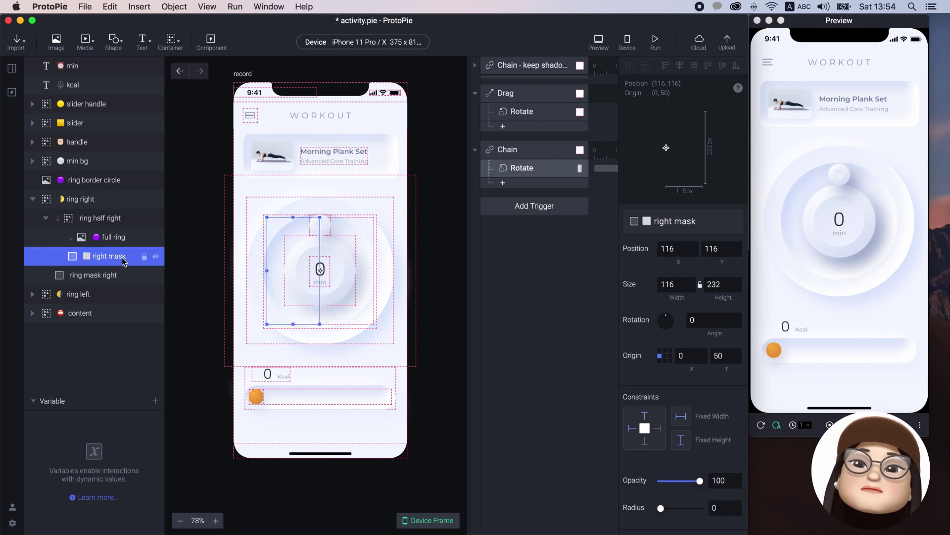
click(123, 218)
drag(664, 328, 665, 306)
mouse_move(648, 311)
mouse_down()
mouse_move(654, 335)
mouse_move(668, 341)
mouse_move(660, 307)
mouse_up()
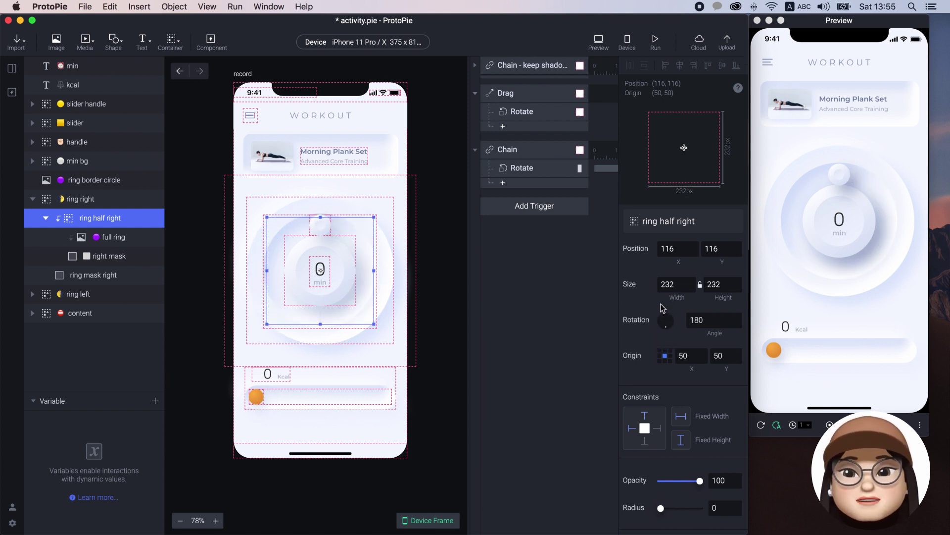
click(424, 312)
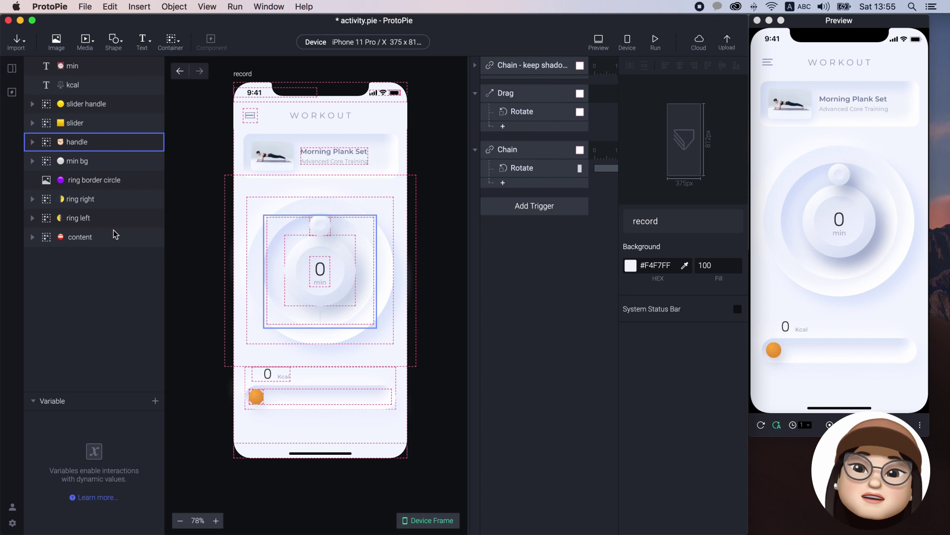
- Duplicate the chain's Rotate response for the left mask with end Rotation 360, then test in preview
click(94, 218)
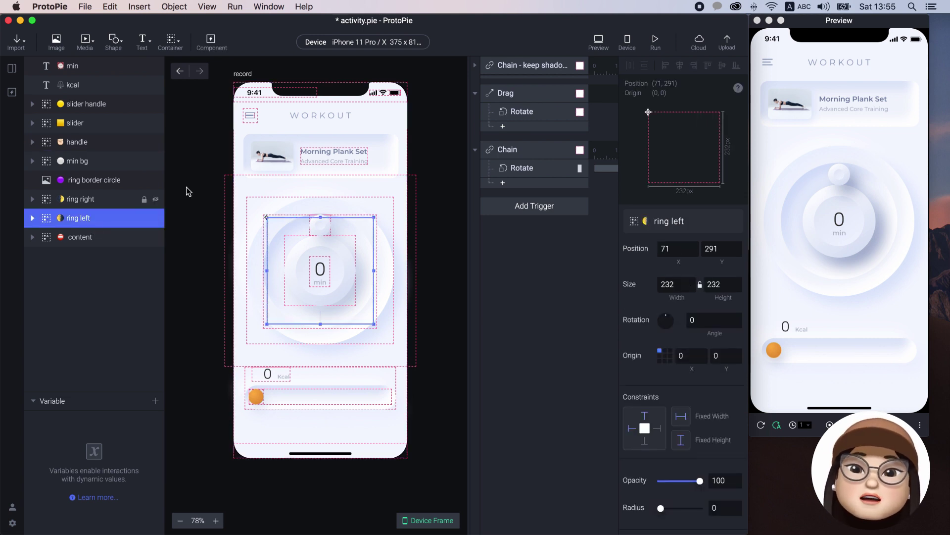
click(535, 170)
key(super+d)
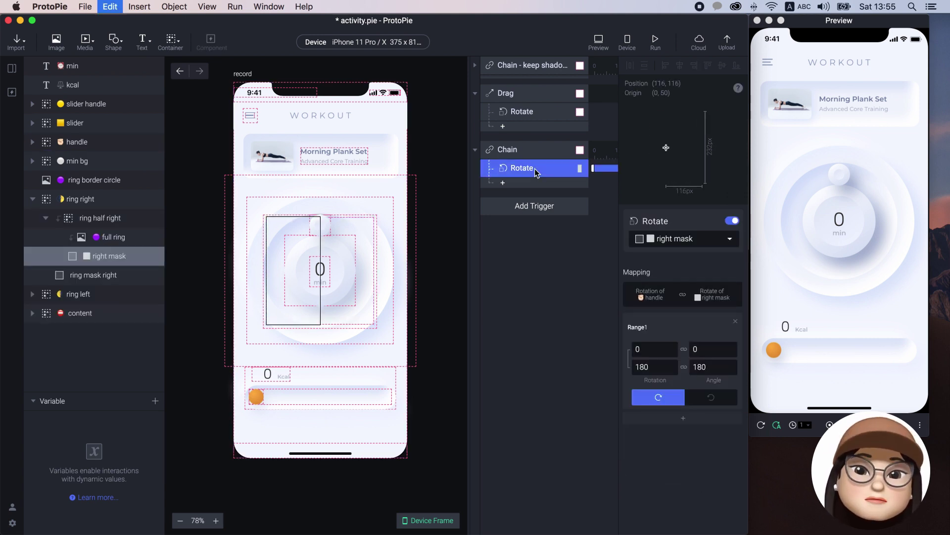
click(679, 239)
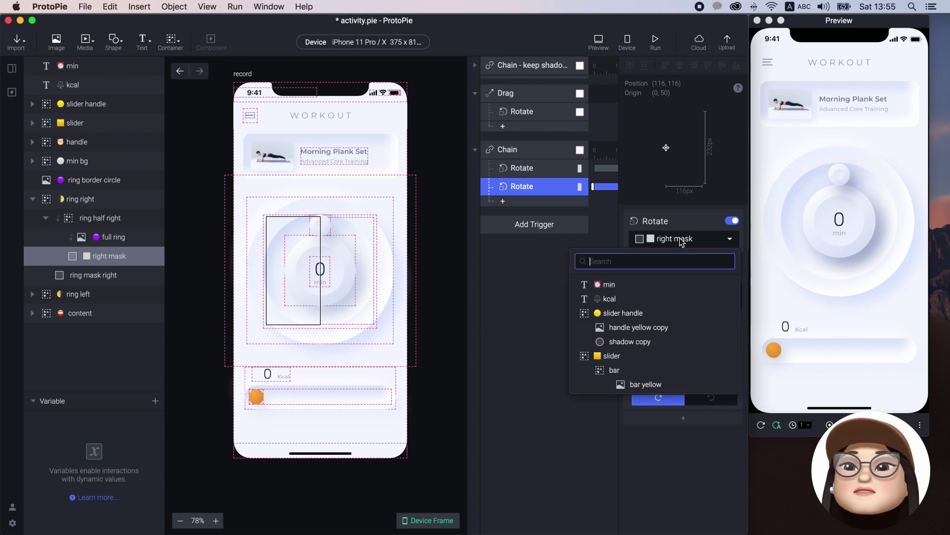
text(left)
click(648, 321)
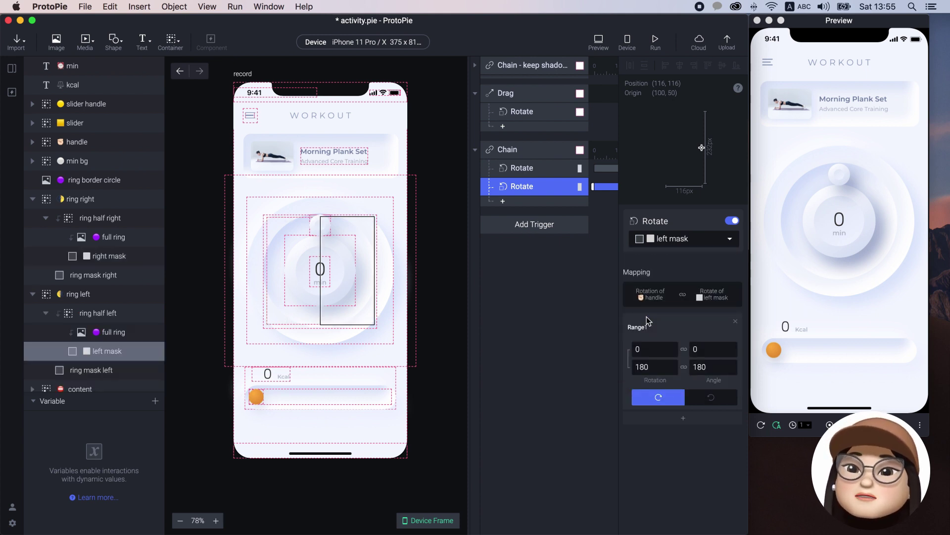
click(649, 349)
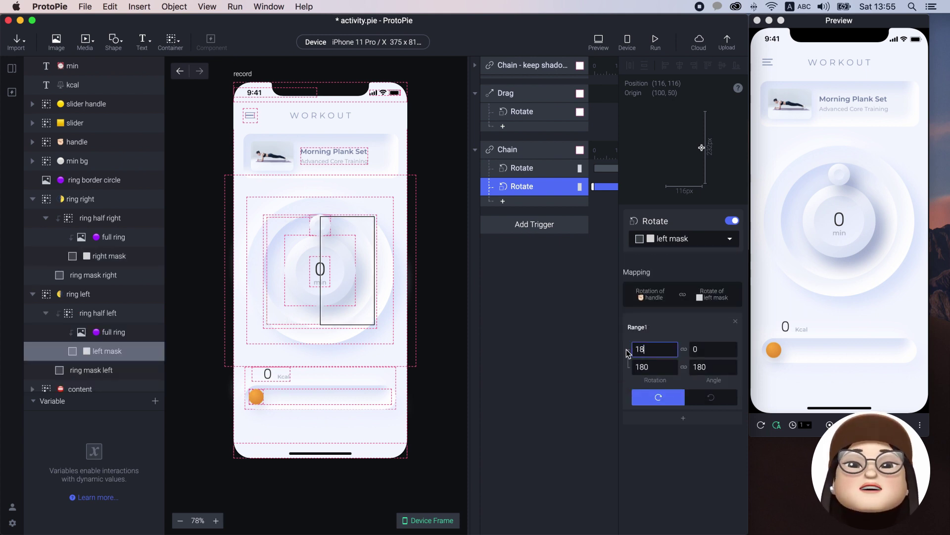
key(Tab)
text(3)
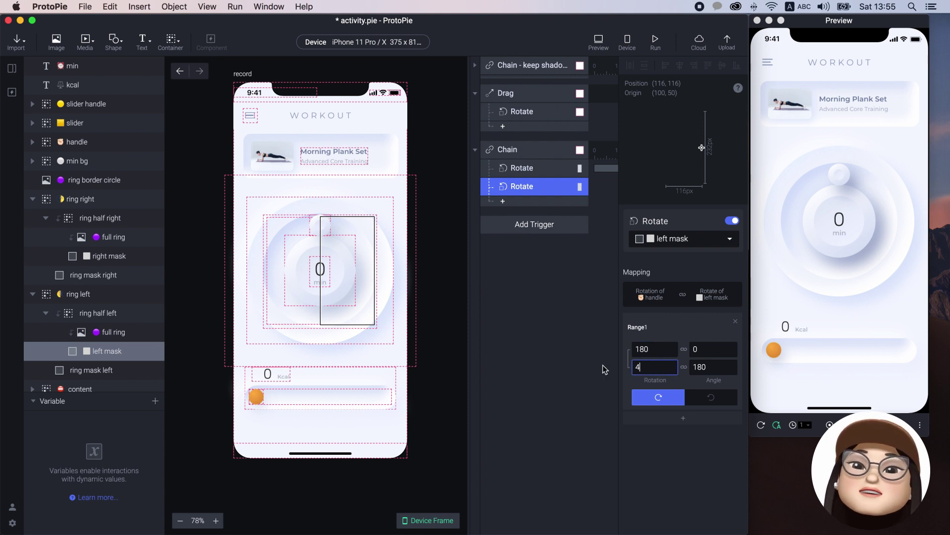
text(60)
key(Return)
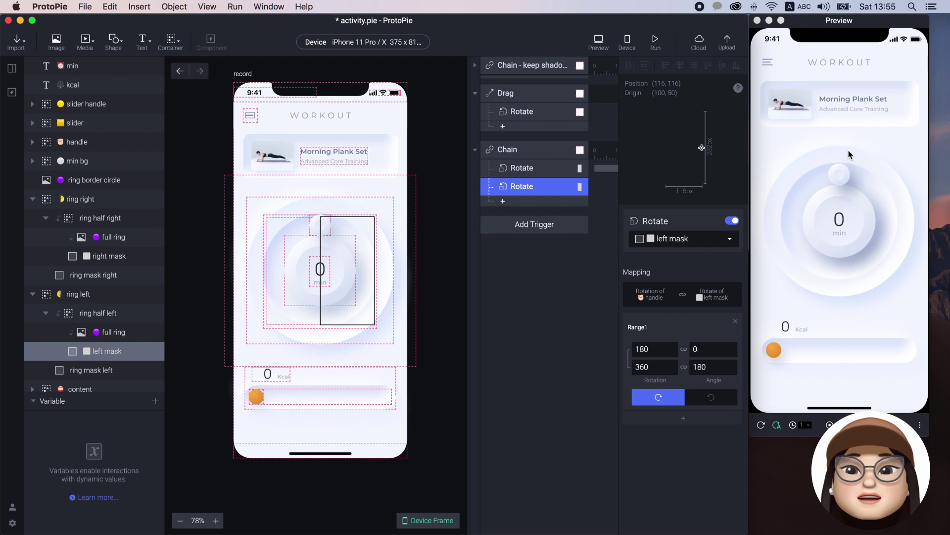
drag(839, 178, 809, 186)
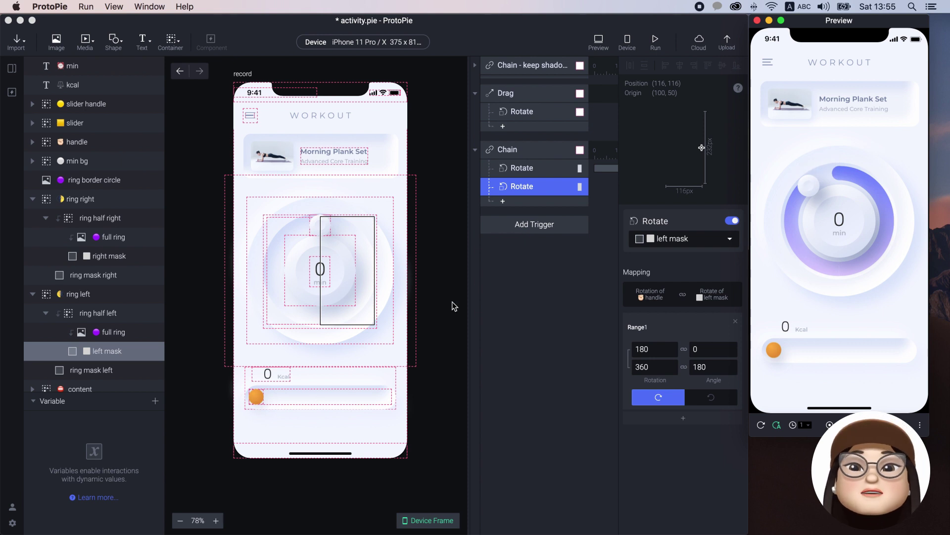
click(109, 354)
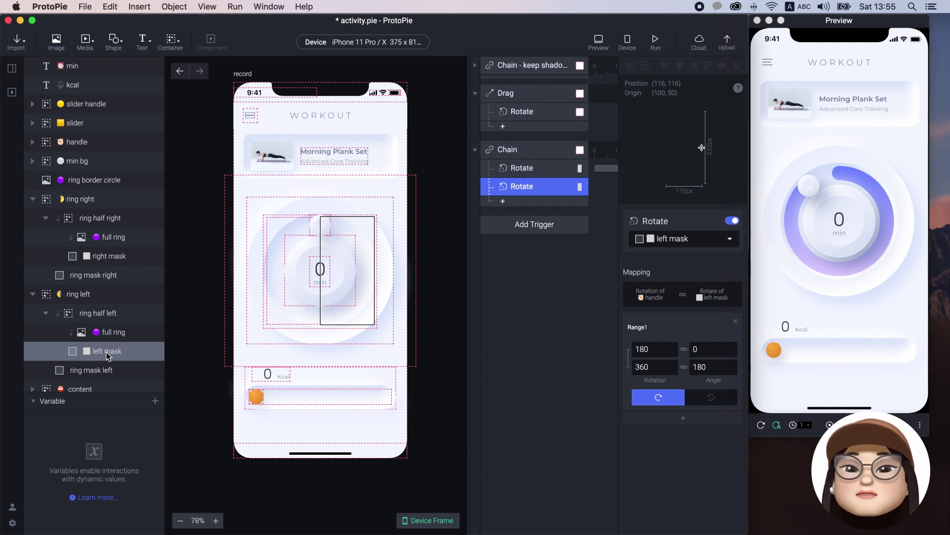
click(118, 311)
drag(667, 330, 667, 309)
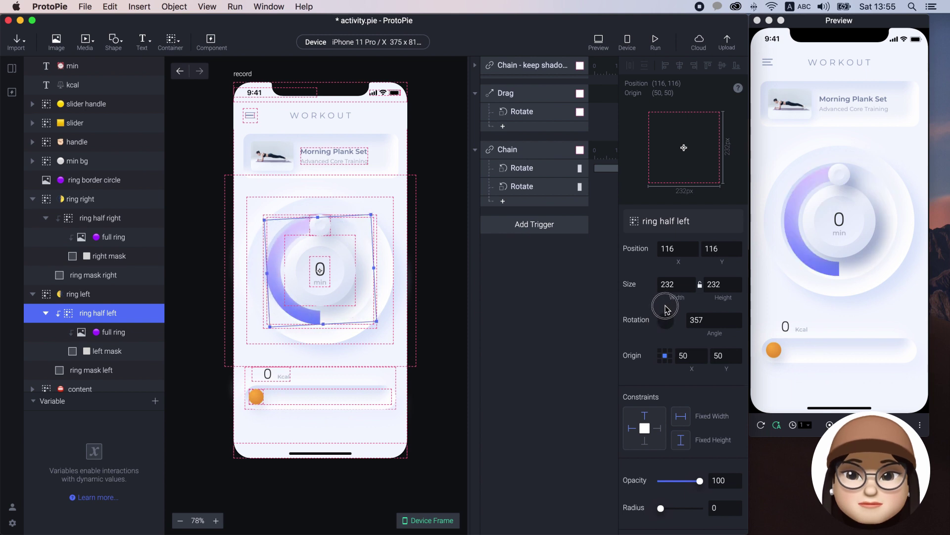
key(super+z)
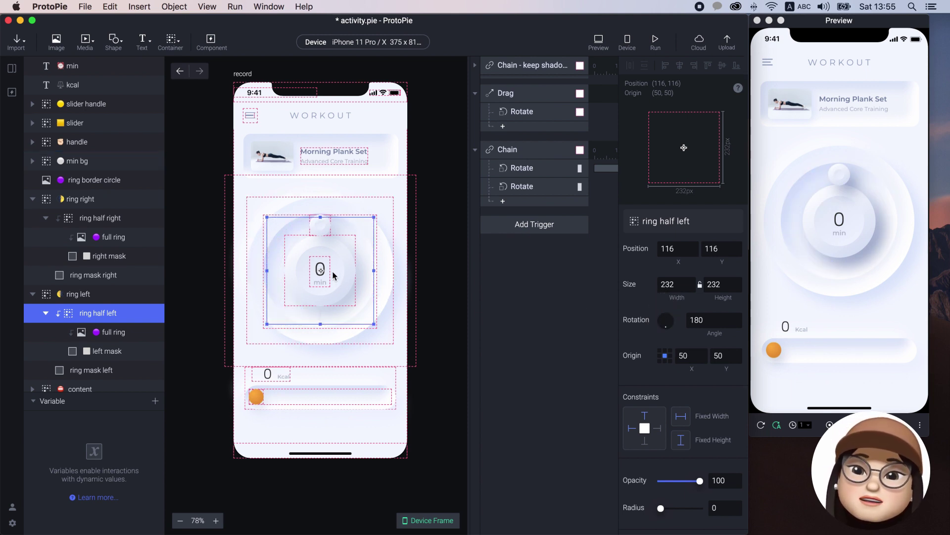
click(101, 149)
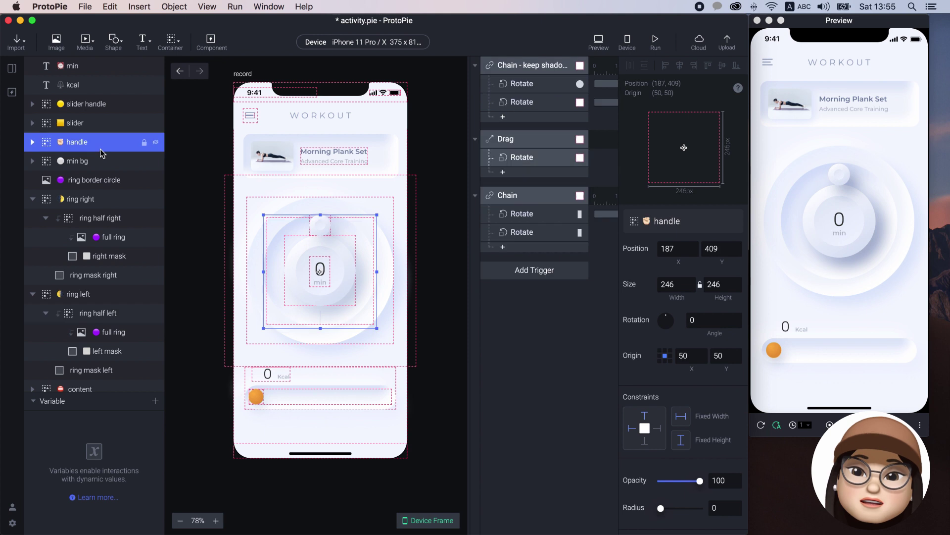
click(113, 256)
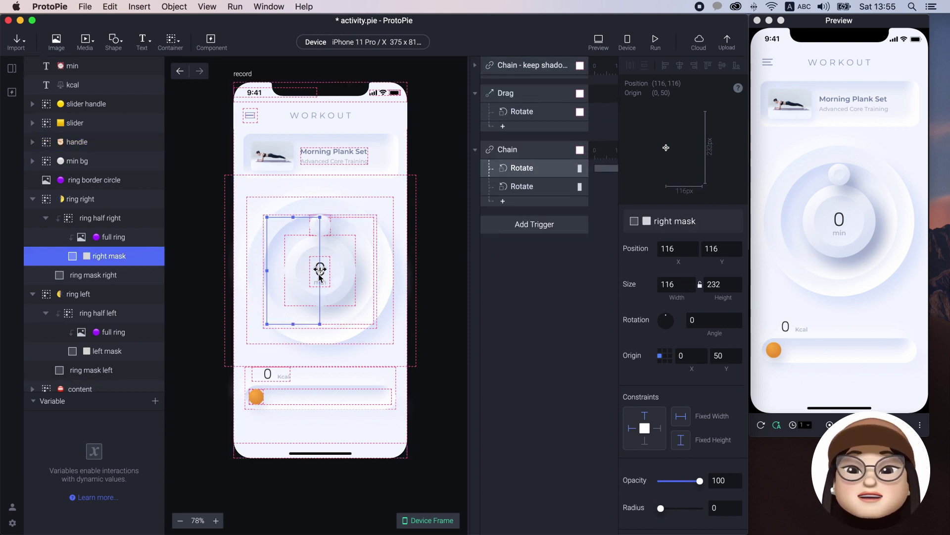
click(129, 351)
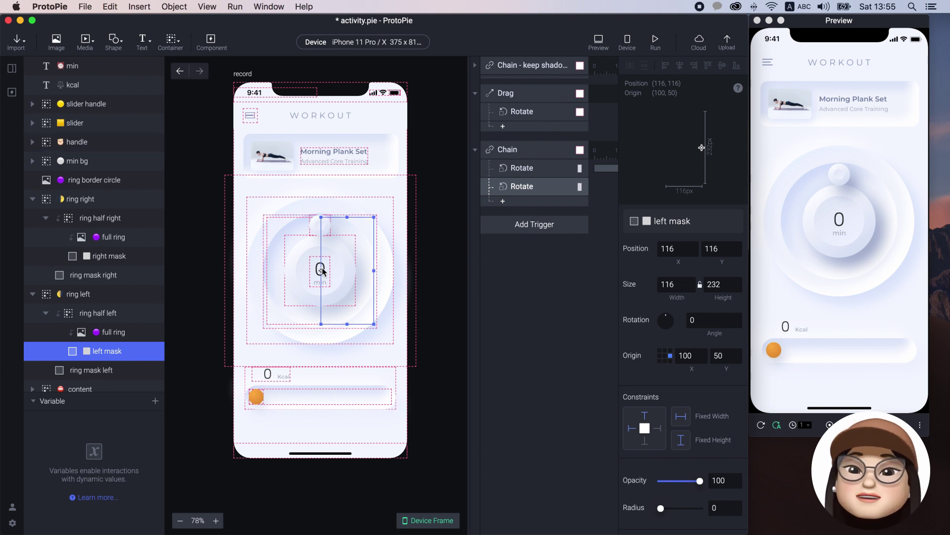
click(431, 285)
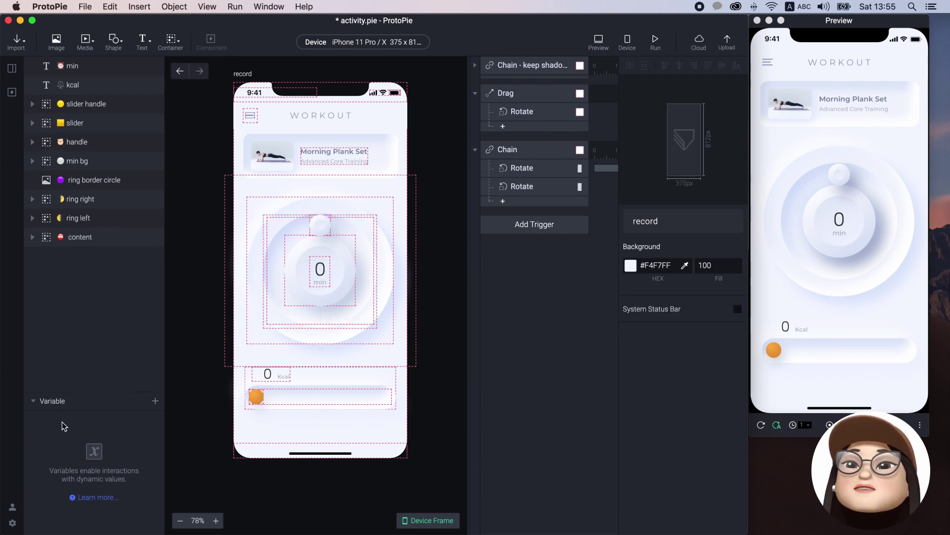
- Create a scene variable named min
click(155, 400)
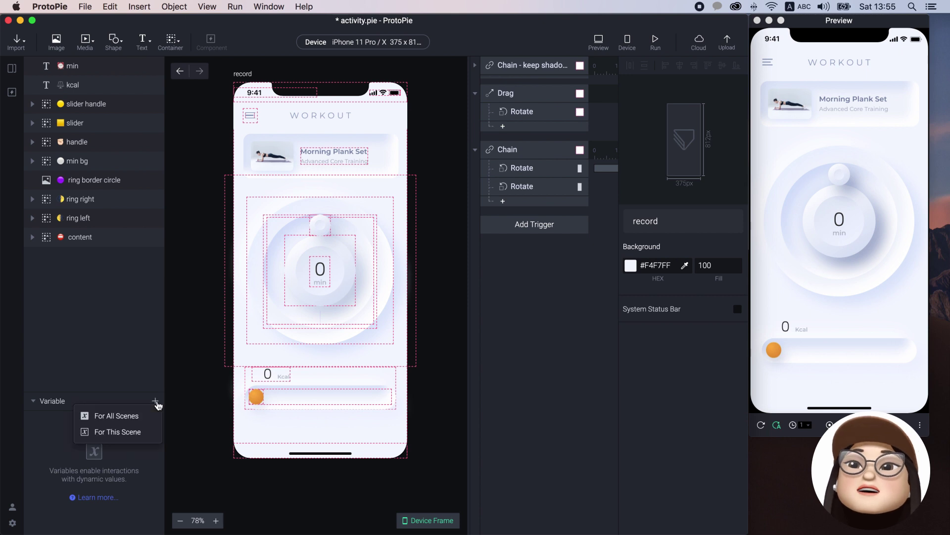
click(142, 430)
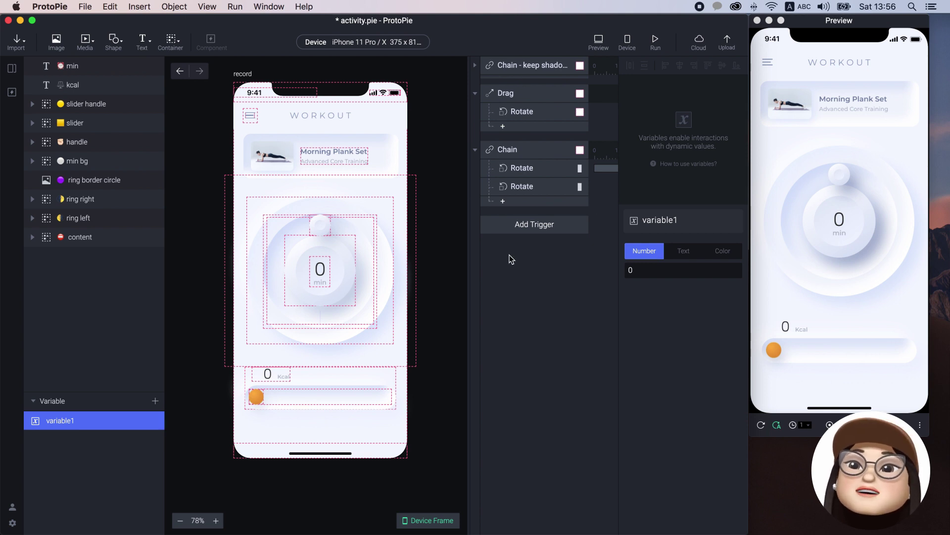
double_click(70, 419)
text(min)
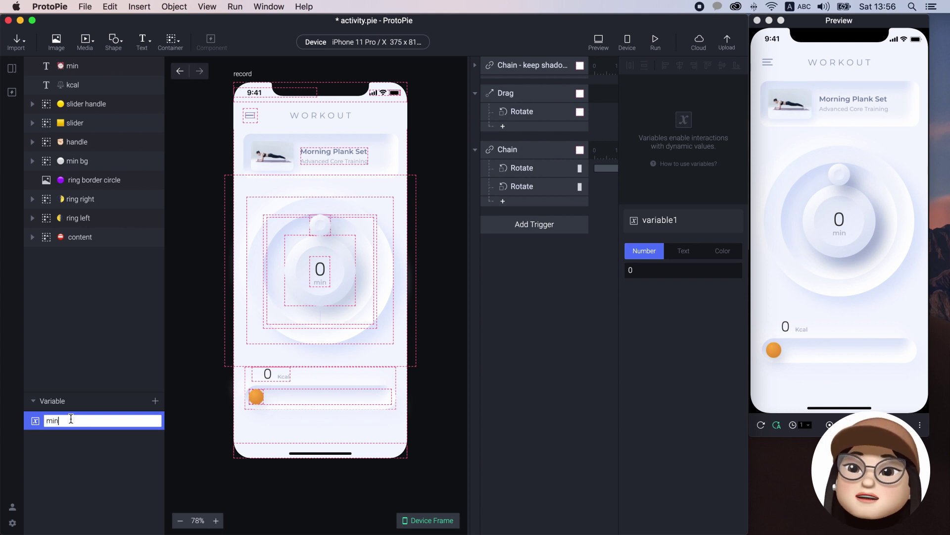
key(Return)
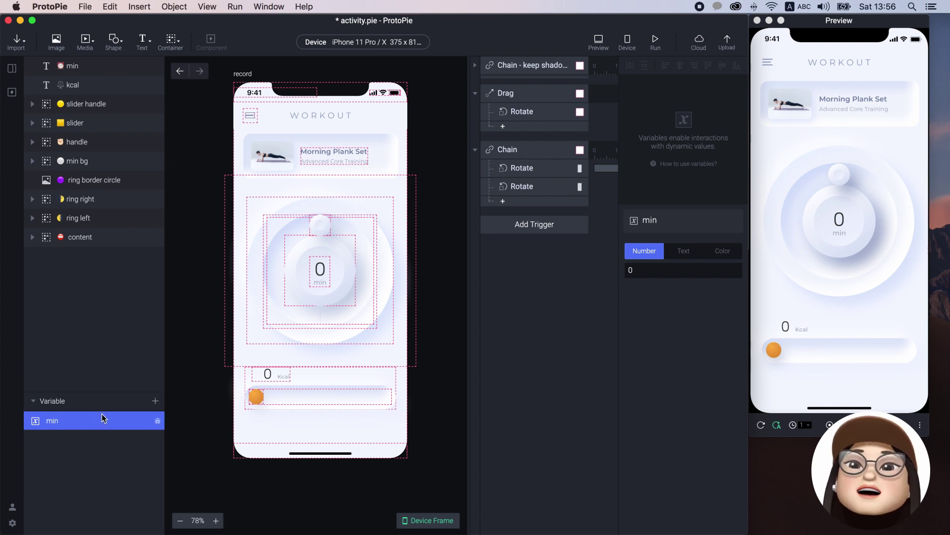
- Duplicate the min variable and rename the copy kcal
key(super+d)
double_click(56, 440)
text(kca)
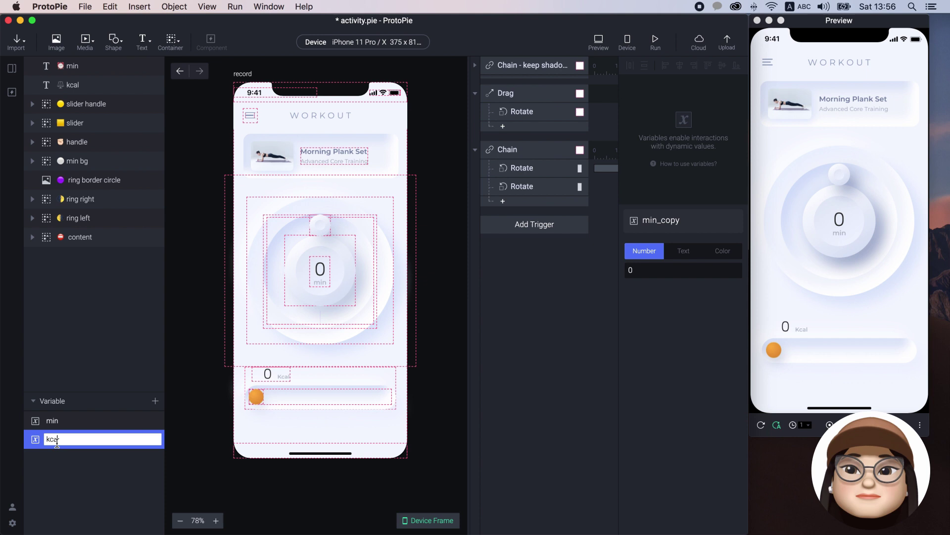
text(l)
key(Return)
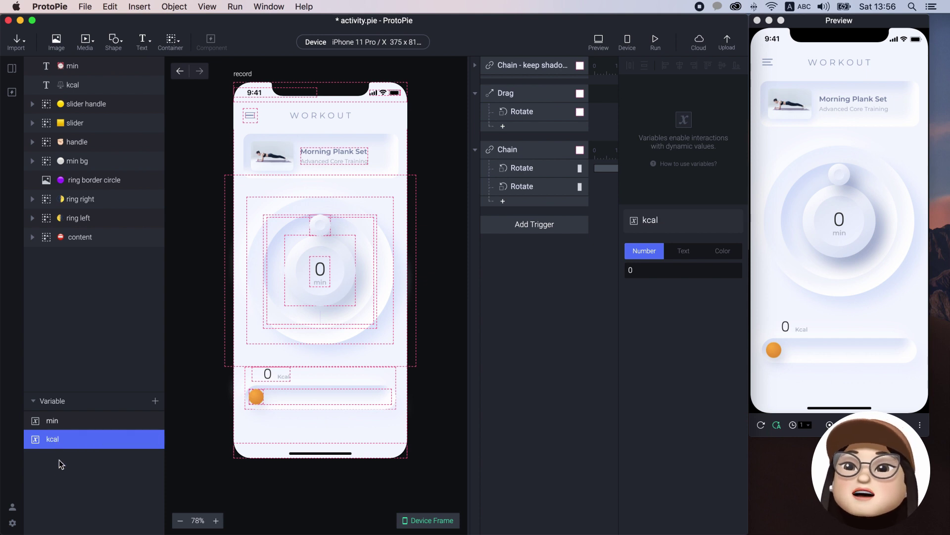
- Add an Assign response mapping handle Rotation 0–360 onto min values 0–30
click(502, 200)
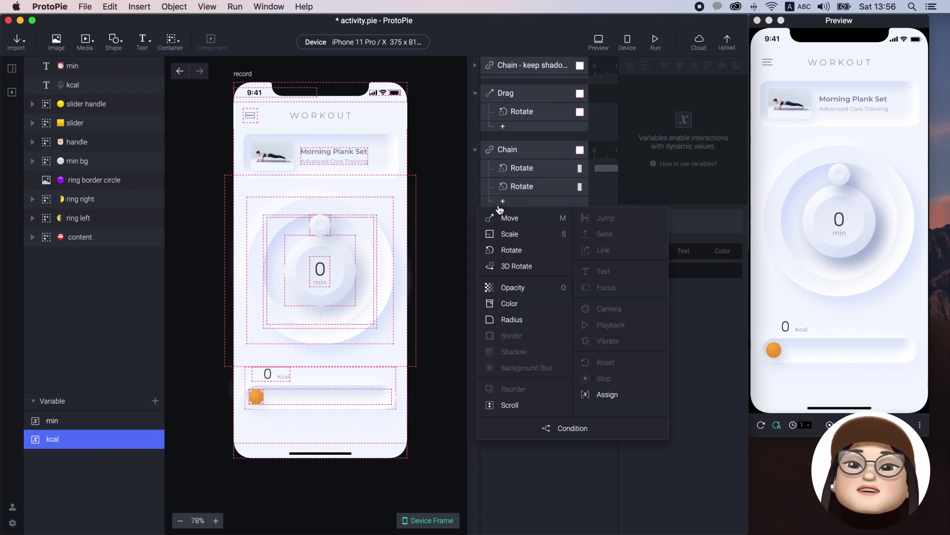
click(605, 394)
click(666, 248)
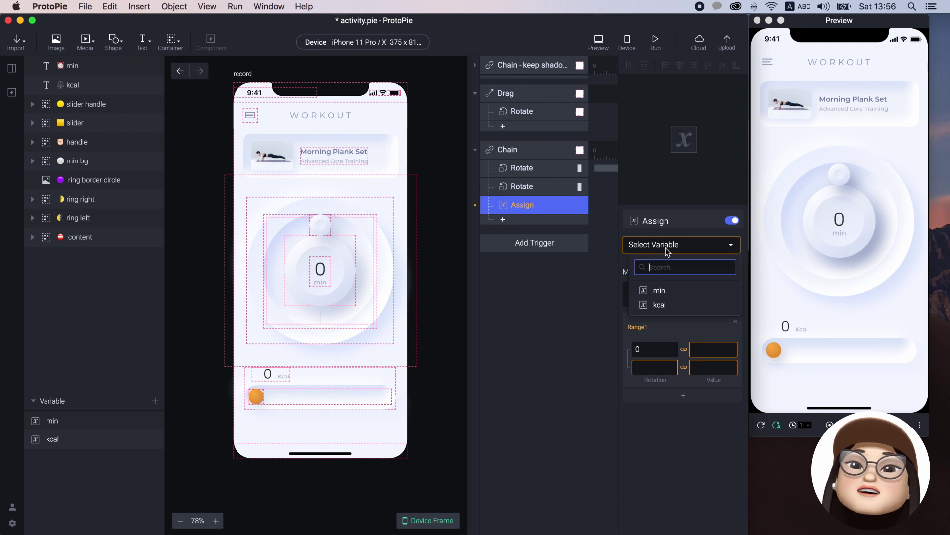
click(665, 296)
click(653, 367)
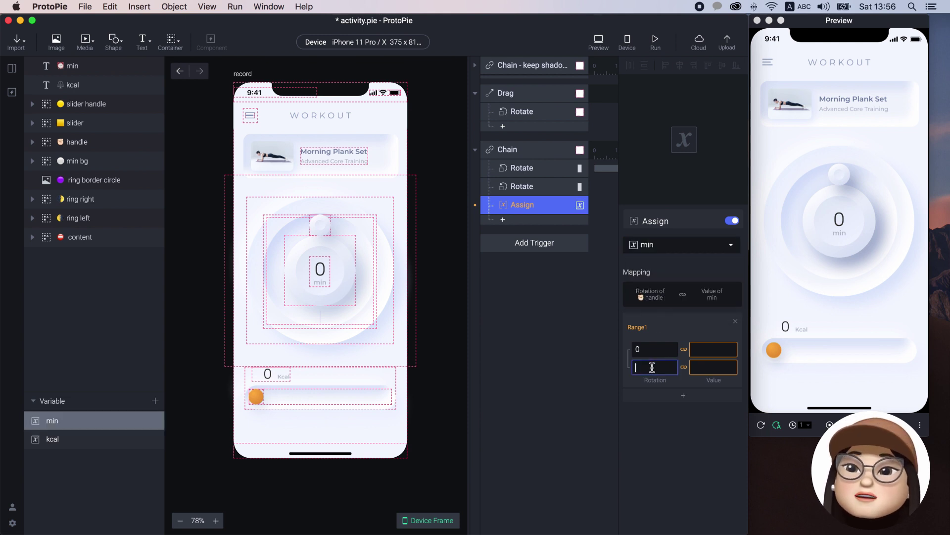
text(360)
key(Return)
click(707, 349)
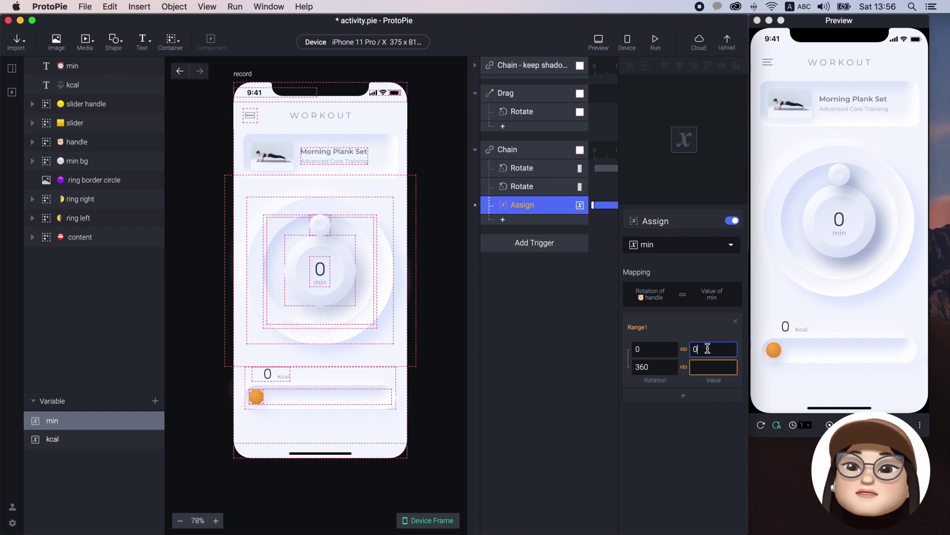
click(706, 367)
text(30)
key(Return)
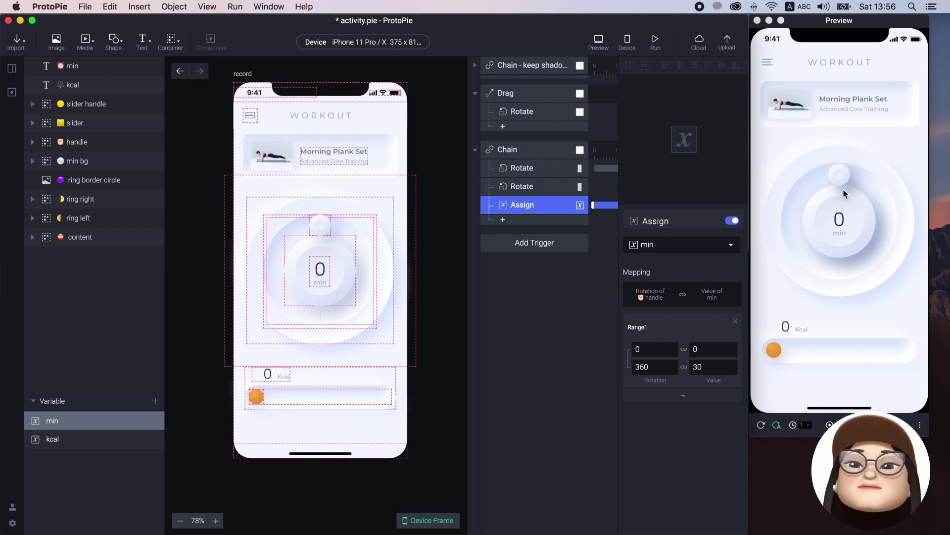
- Duplicate the Assign response for the kcal variable with end value 100
key(super+d)
click(644, 244)
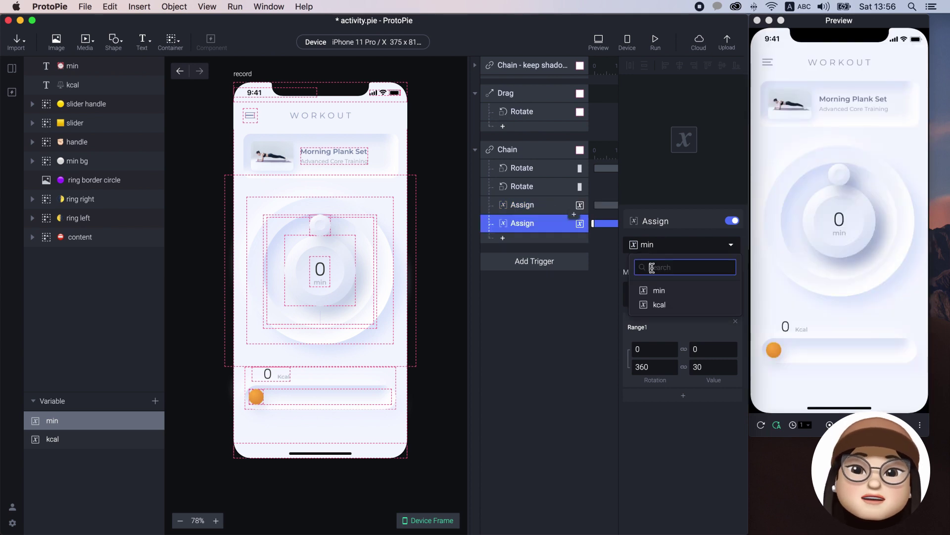
click(713, 304)
click(718, 369)
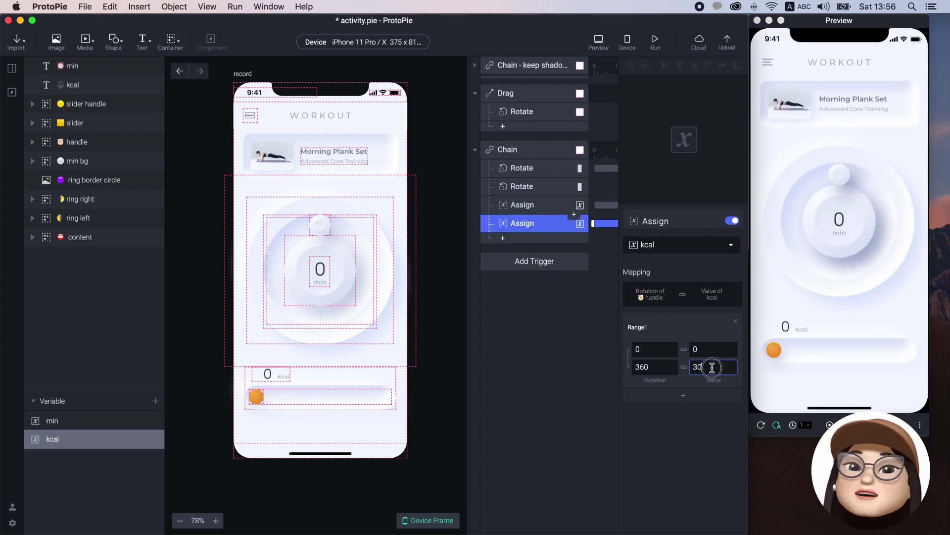
text(100)
key(Return)
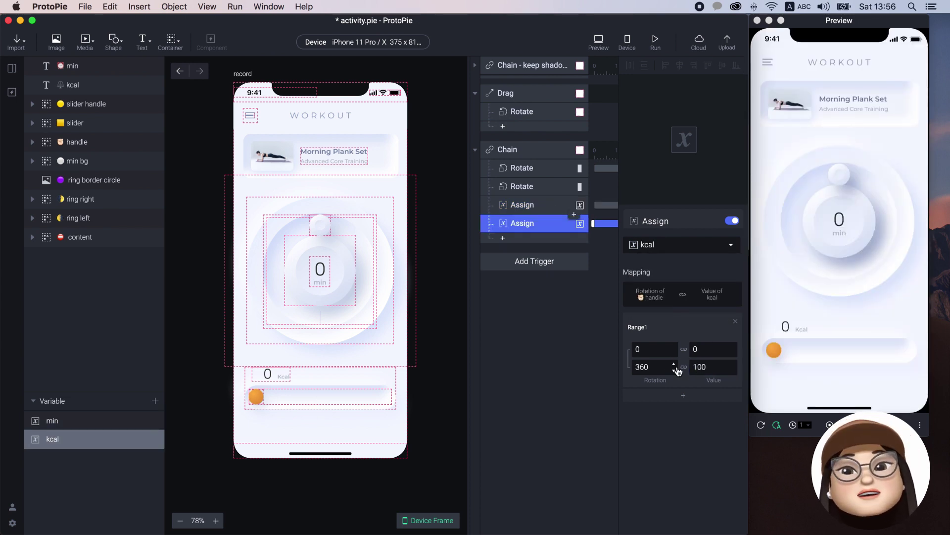
click(592, 356)
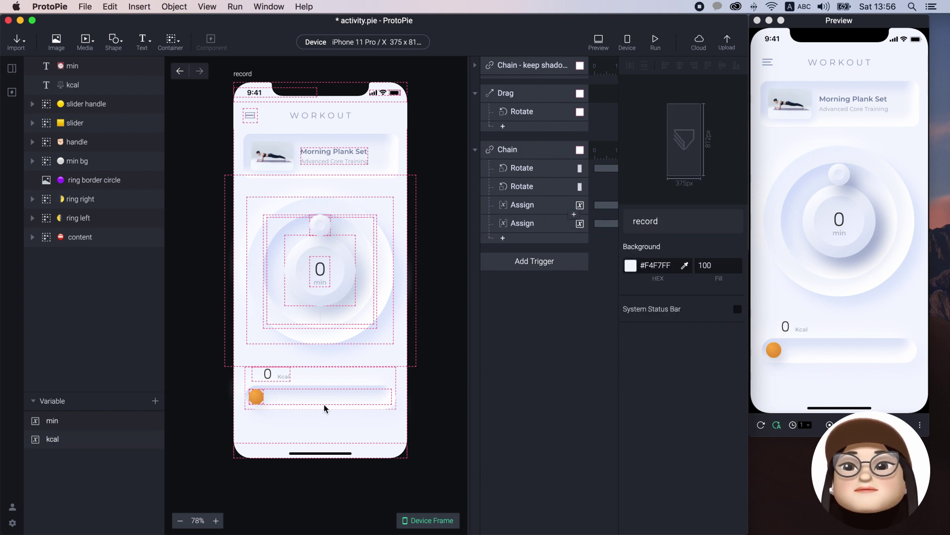
- Show min's live value on the dial and test it by turning the handle in preview
click(150, 420)
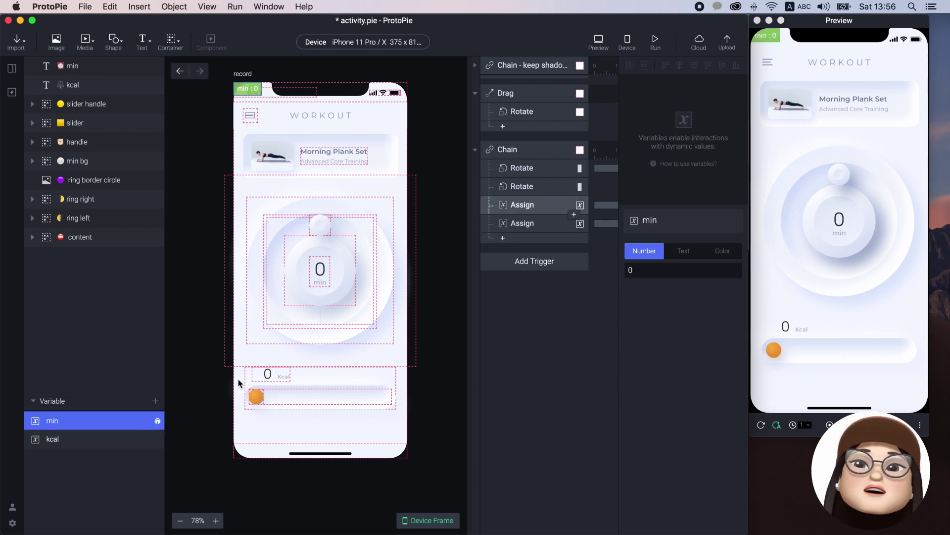
drag(770, 44, 840, 208)
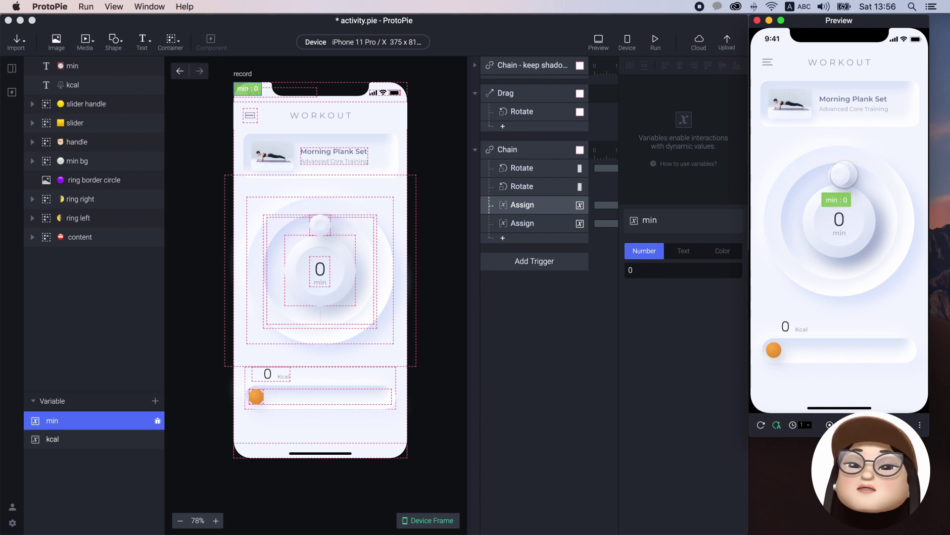
drag(863, 175, 860, 261)
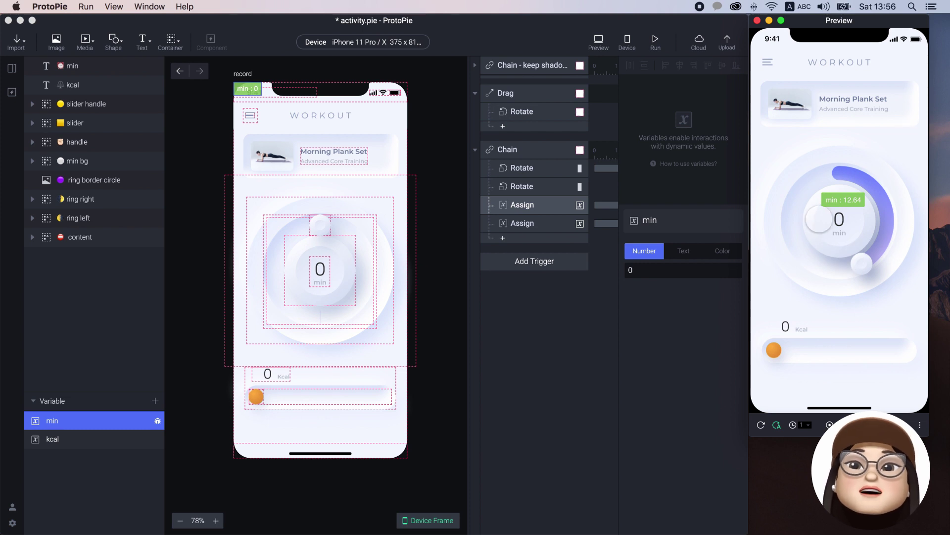
- Add a Detect trigger that watches the min variable
click(527, 267)
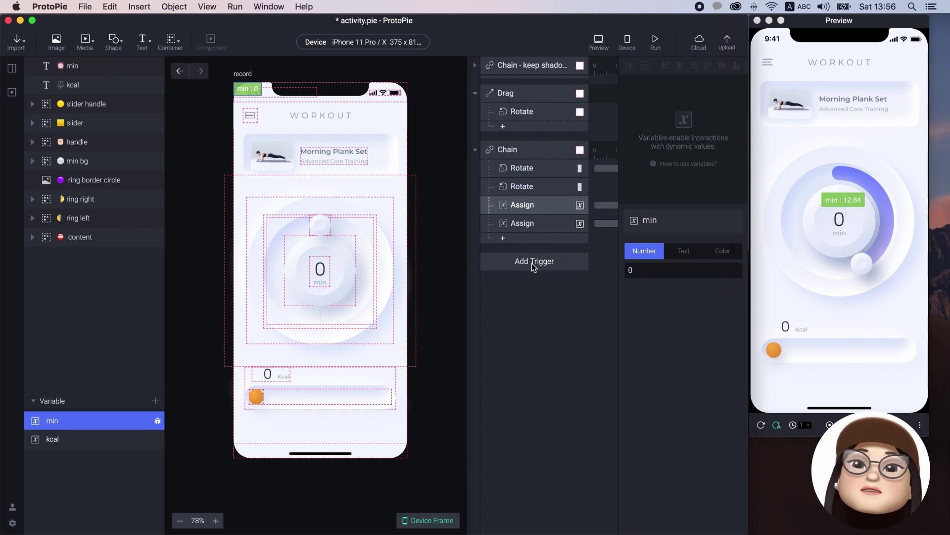
click(528, 267)
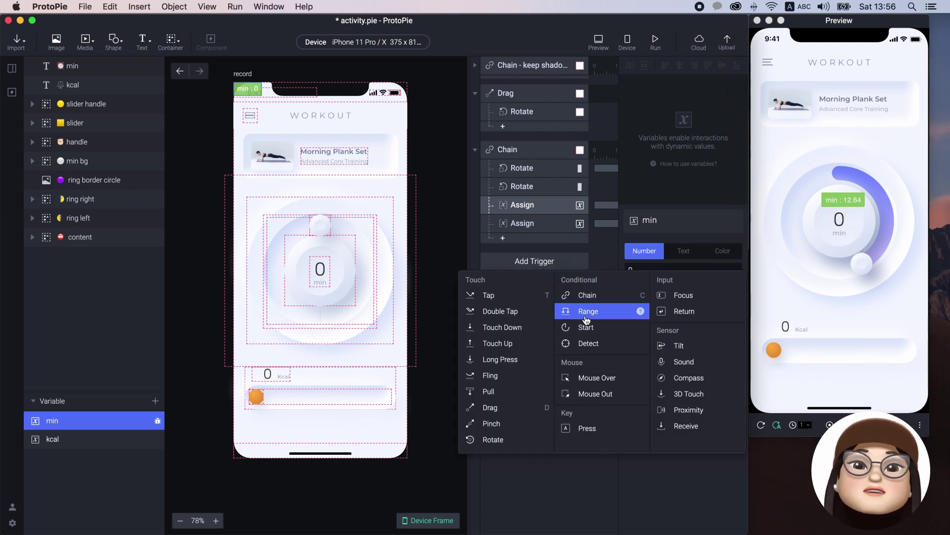
click(586, 342)
click(664, 242)
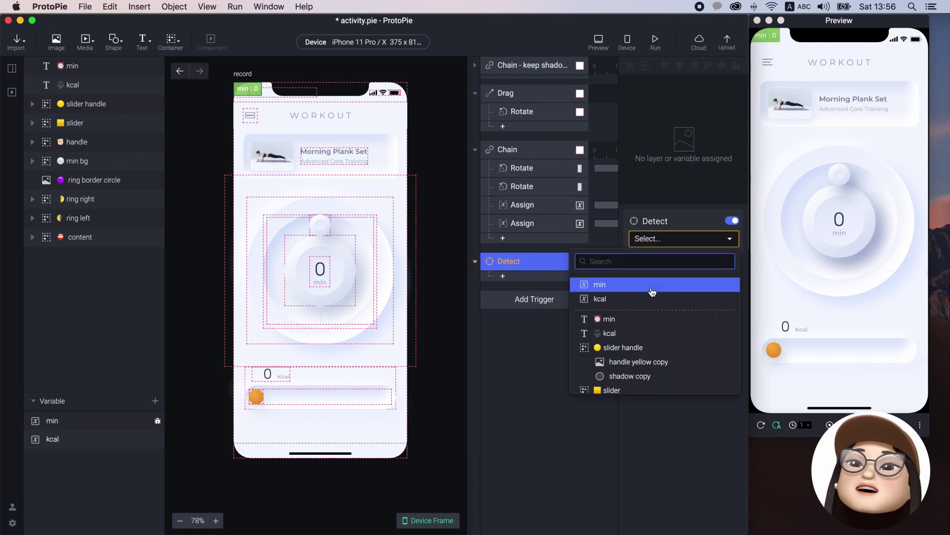
click(600, 284)
- Add a Text response setting the min layer's content to a formula using the min variable
click(503, 276)
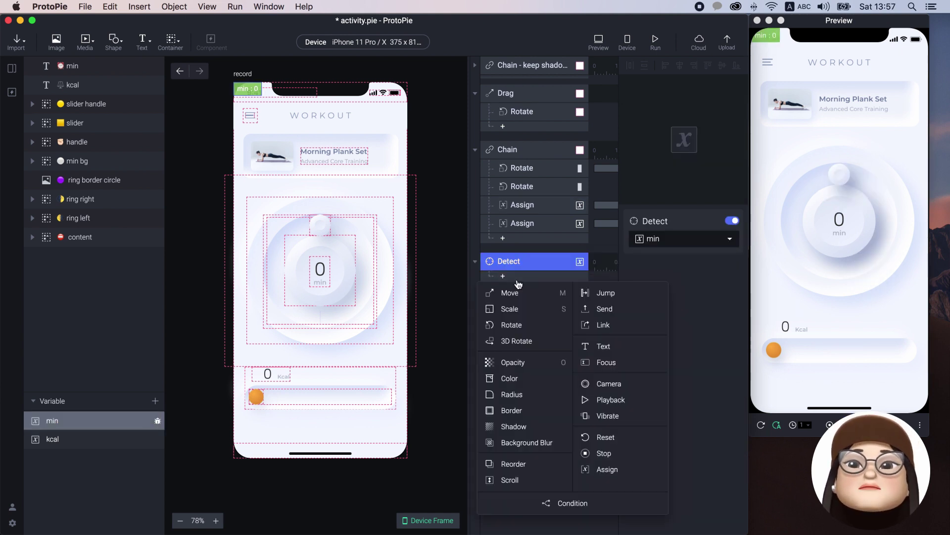
click(603, 346)
click(674, 240)
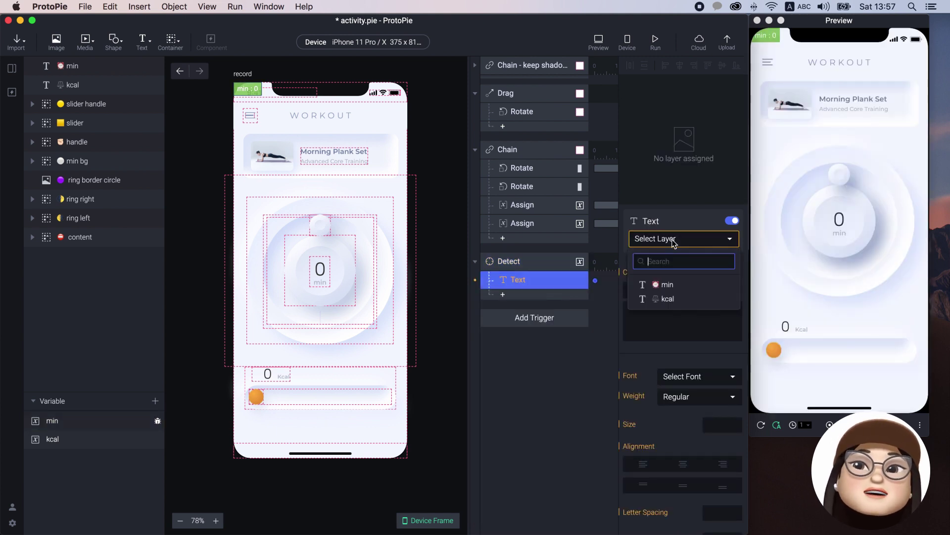
click(669, 283)
click(726, 292)
click(723, 300)
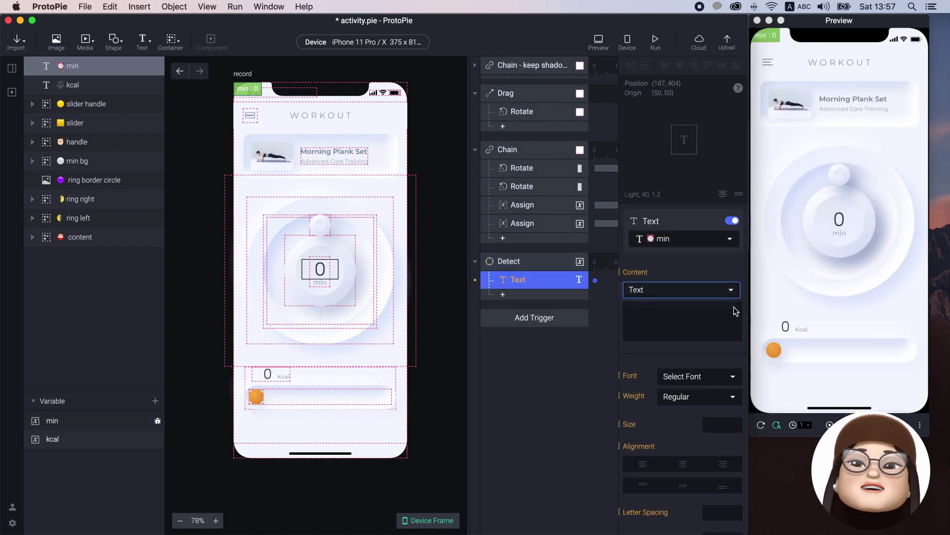
click(734, 311)
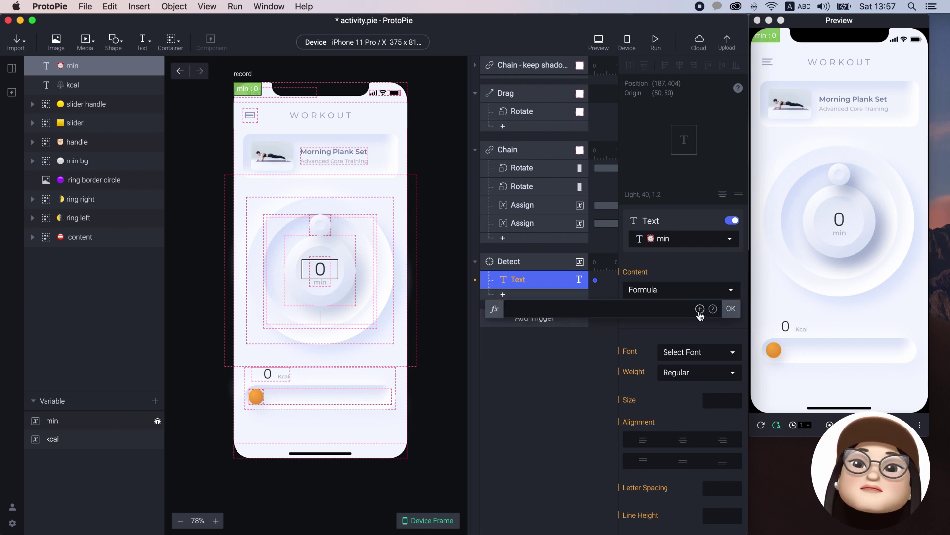
click(699, 308)
click(595, 351)
click(731, 309)
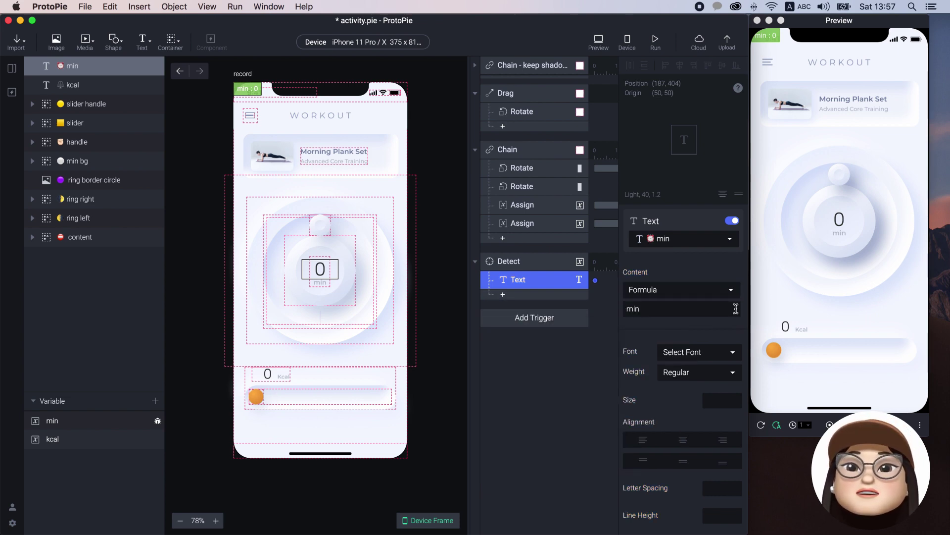
- Look up formula functions such as round() in the docs, then resume editing the formula
key(super+Tab)
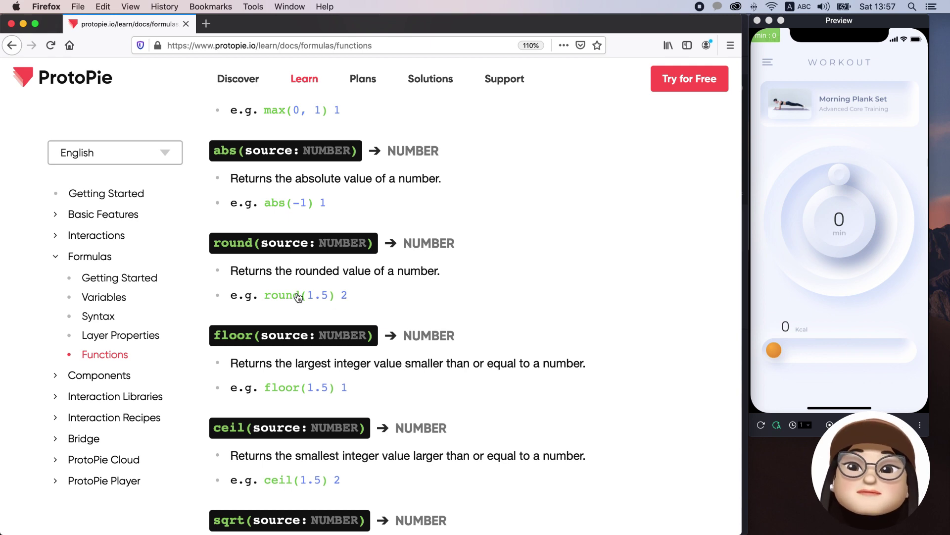
key(super+Tab)
click(699, 307)
- Wrap the min text formula as round(min)
text(round()
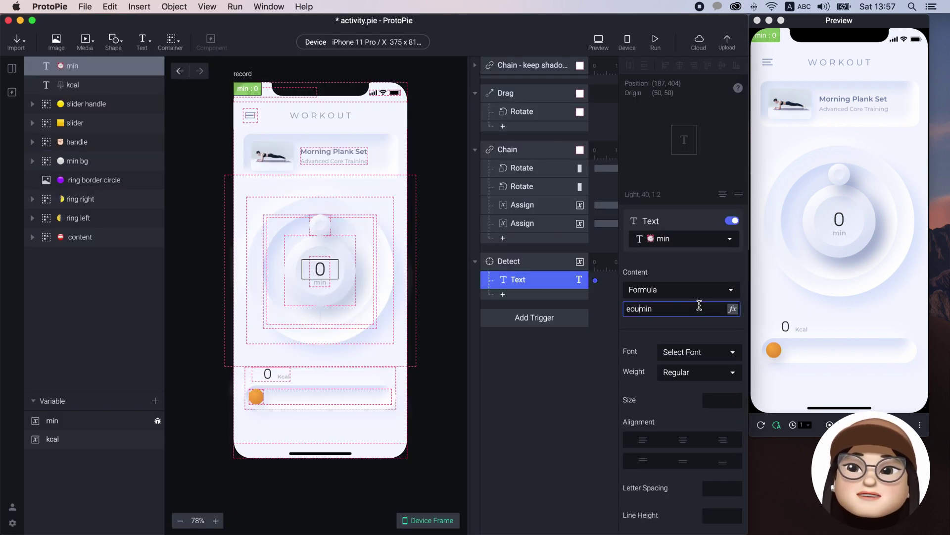
click(699, 306)
text())
key(Return)
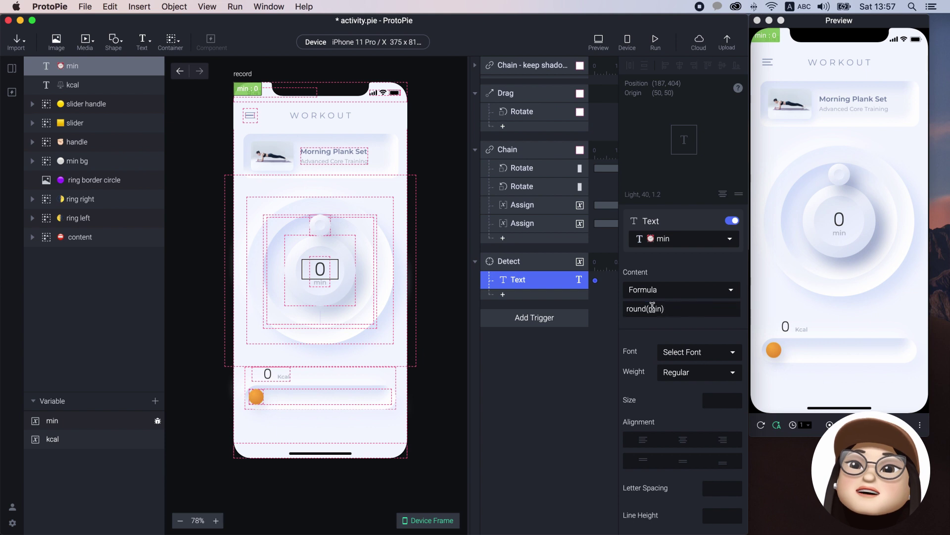
- Duplicate the min Detect trigger and make the copy watch the kcal variable
click(532, 261)
key(super+c)
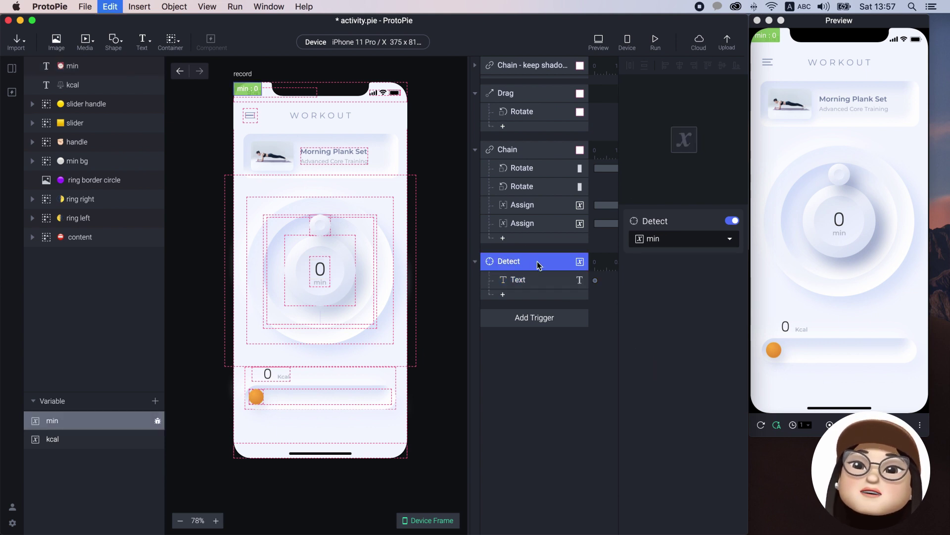
key(super+v)
click(649, 239)
click(651, 297)
- Aim the copy's Text response at the kcal layer with round(kcal), then test the ring handle
click(528, 341)
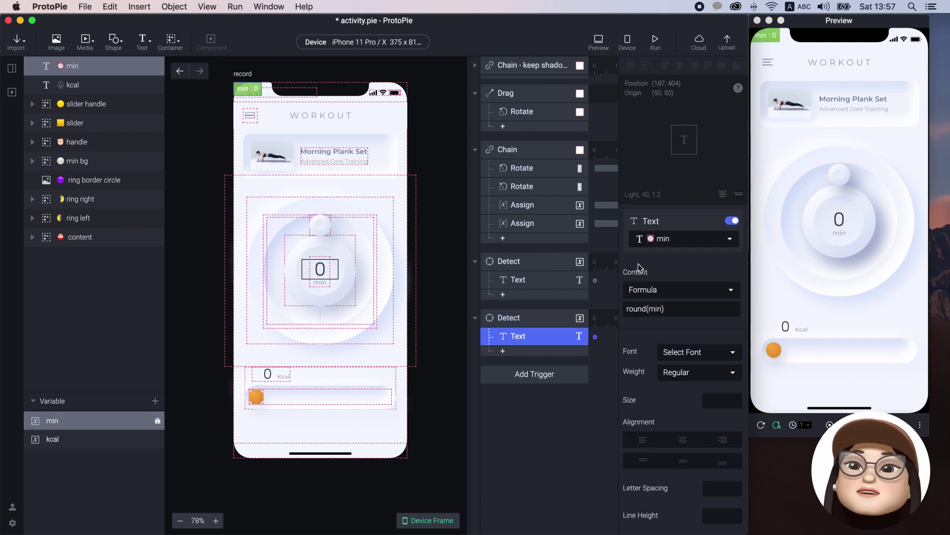
click(663, 241)
click(650, 303)
double_click(639, 309)
text(kcal)
key(ctrl+z)
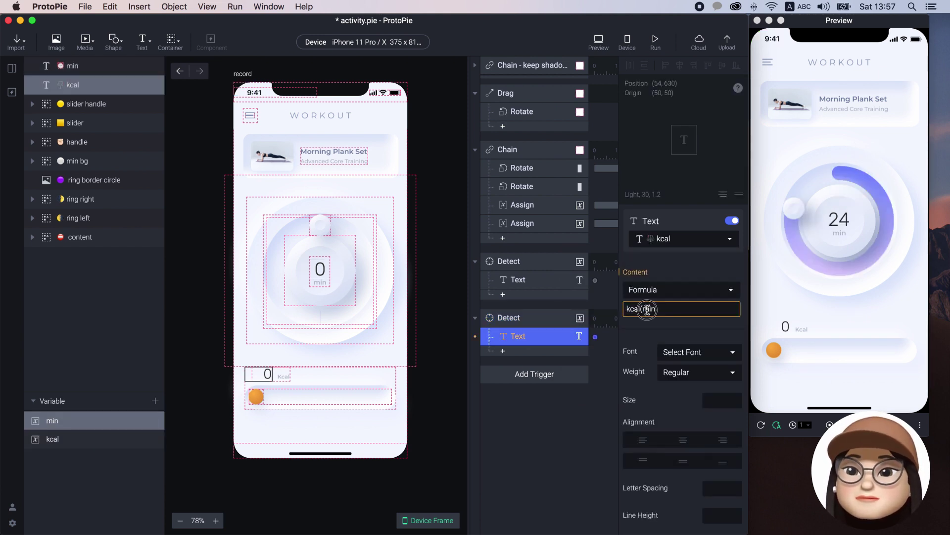
double_click(639, 308)
double_click(654, 309)
text(kcal)
key(Return)
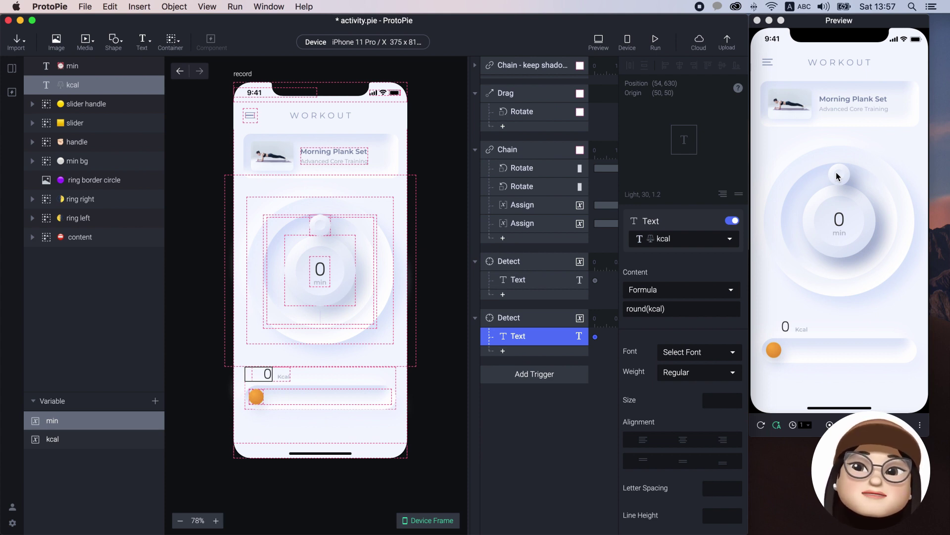
drag(836, 171, 864, 176)
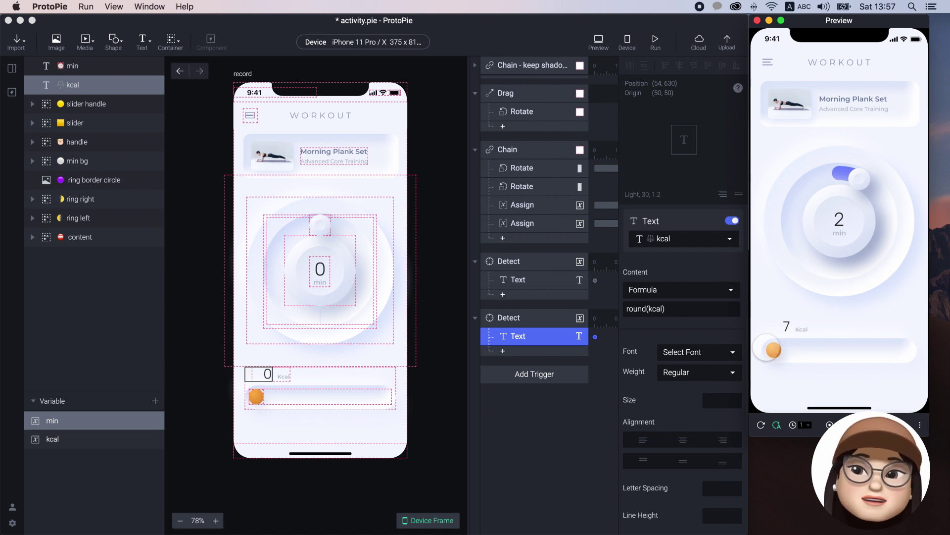
- Add a Scale response on bar mask mapping Rotation 0–360 to Width 32–309
click(503, 242)
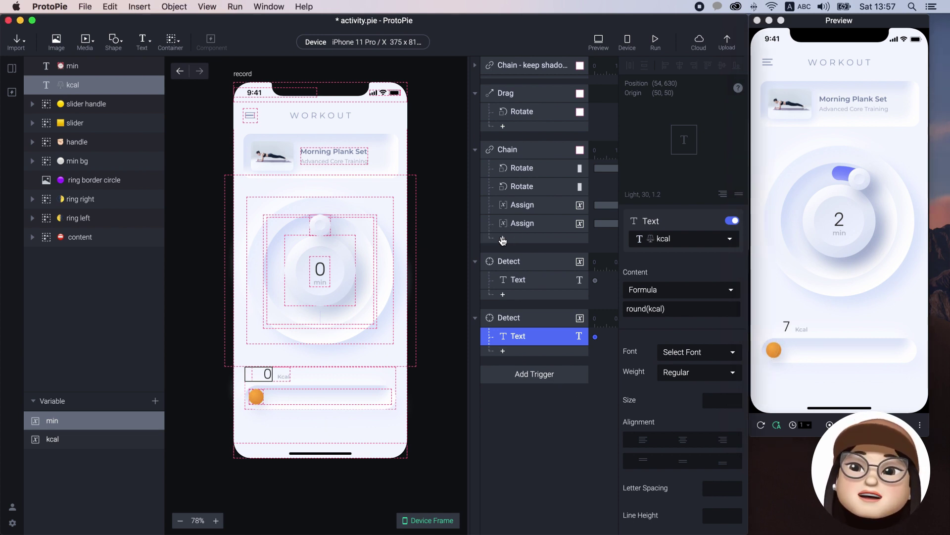
click(503, 240)
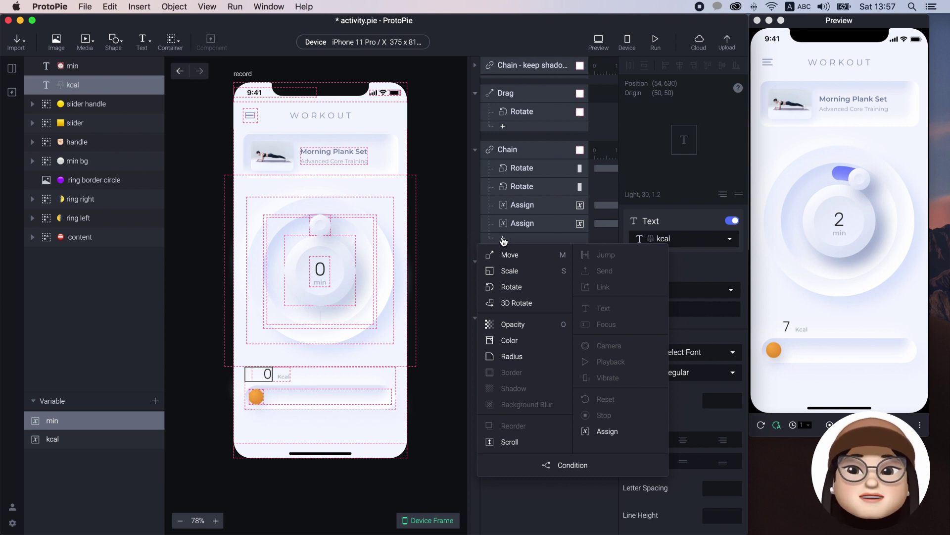
click(527, 271)
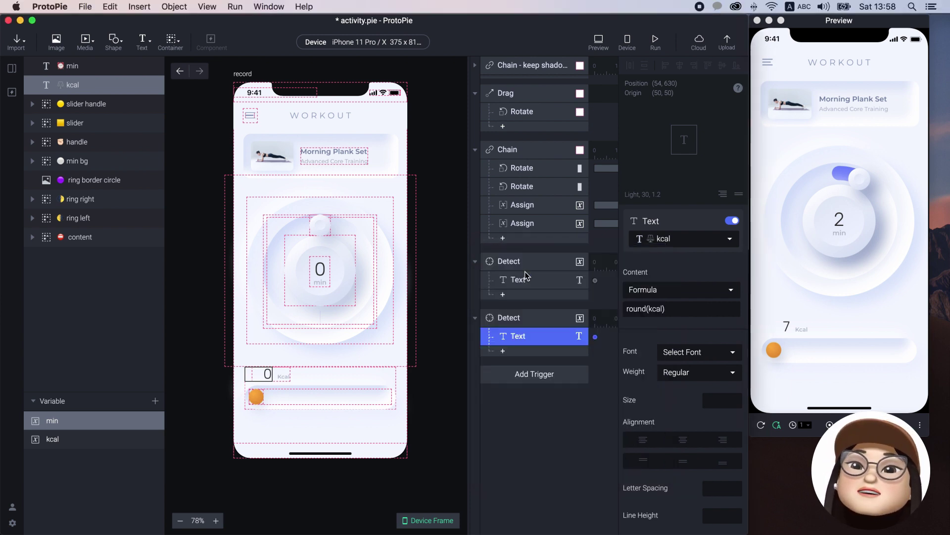
click(668, 240)
text(bar)
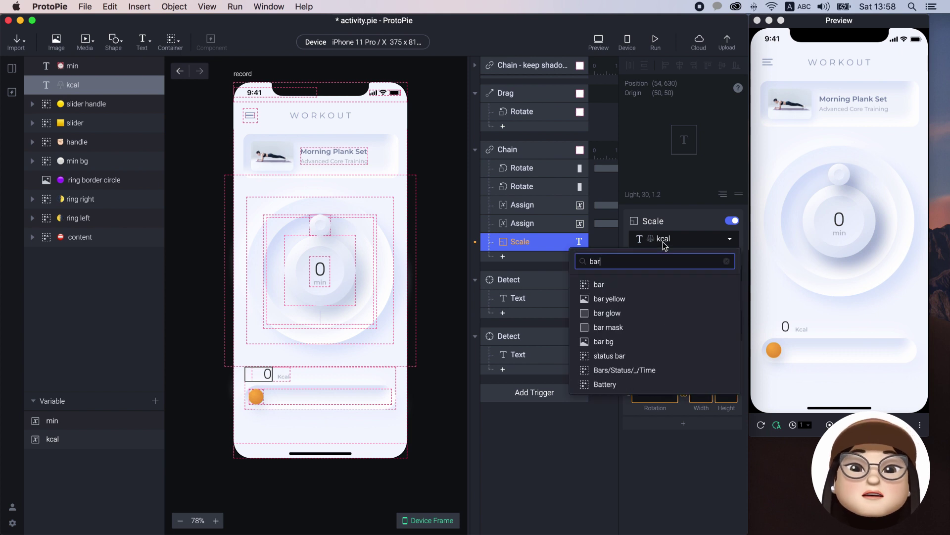
click(641, 327)
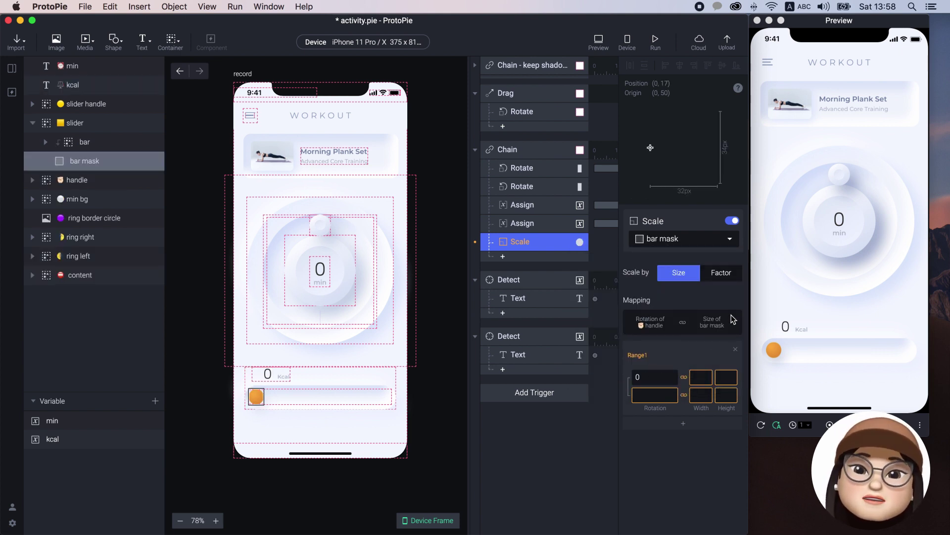
click(648, 393)
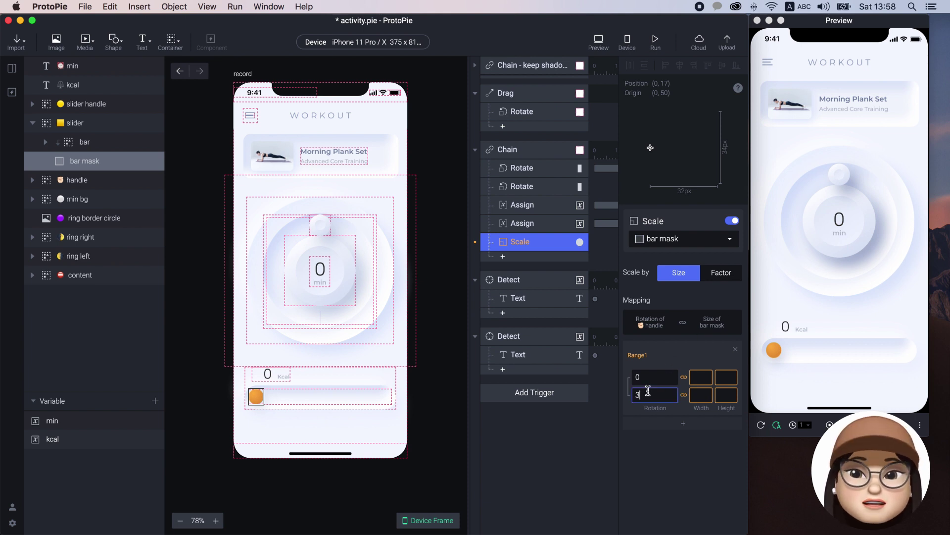
click(703, 377)
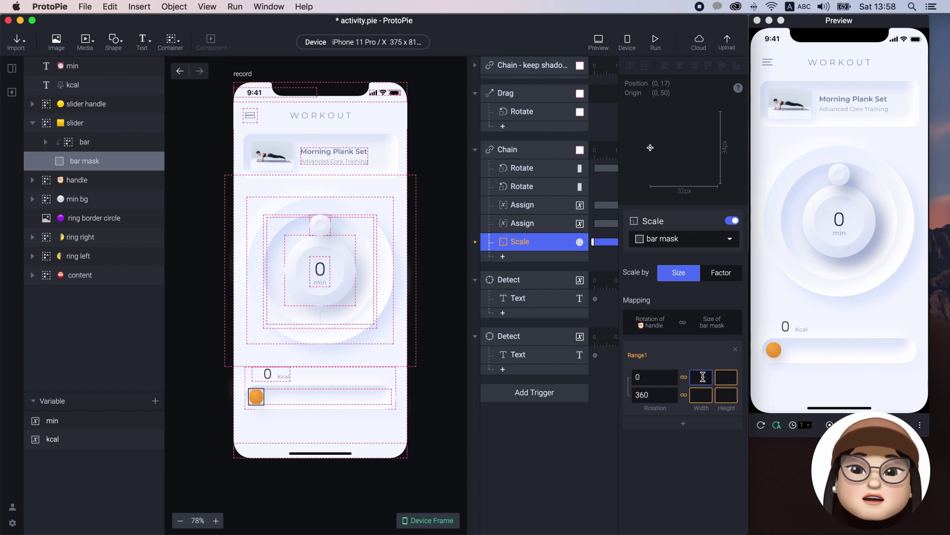
text(32)
click(696, 395)
text(309)
key(Return)
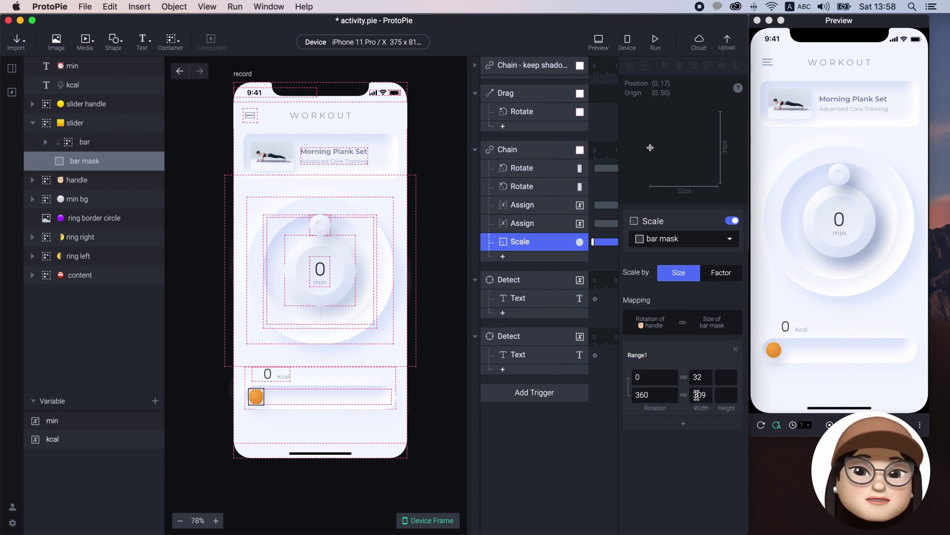
- Preview the bar mask at width 309, then restore its width to 32
click(113, 164)
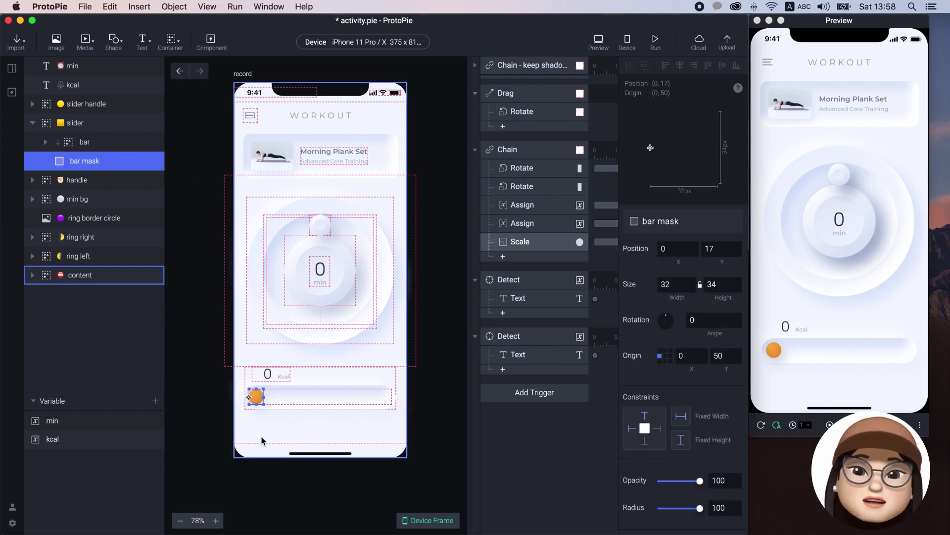
click(679, 281)
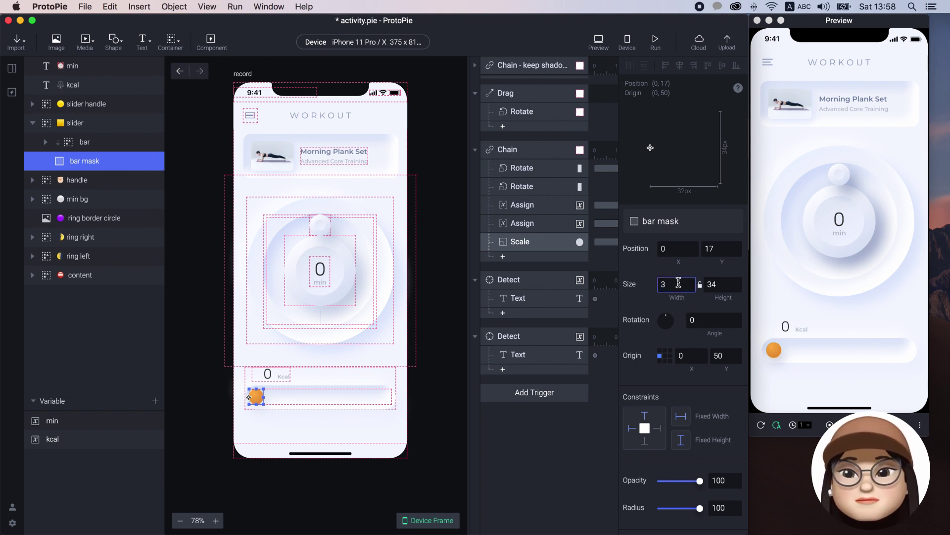
text(309)
key(Return)
click(679, 281)
key(BackSpace)
key(BackSpace)
text(2)
key(Return)
click(526, 243)
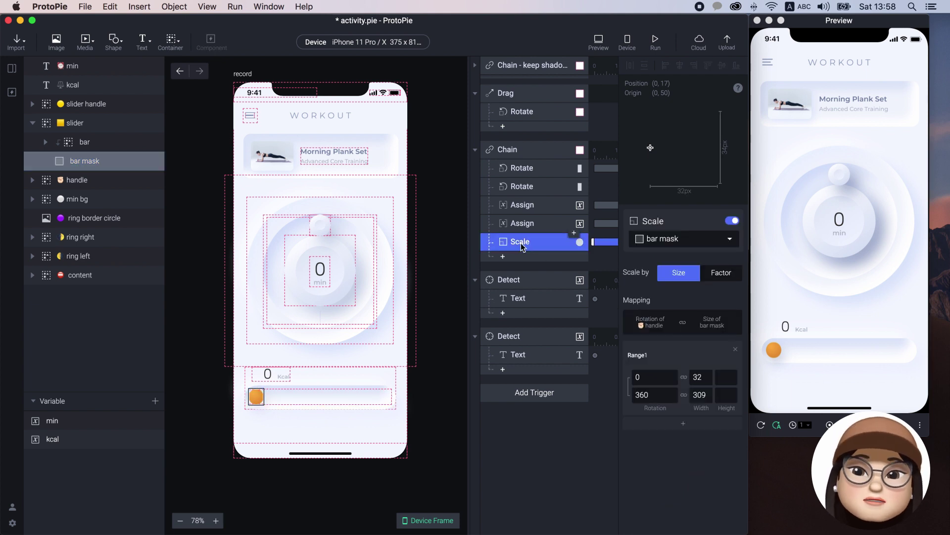
- Add a Move response on slider handle mapping Rotation 0–360 to X 32–310
click(513, 256)
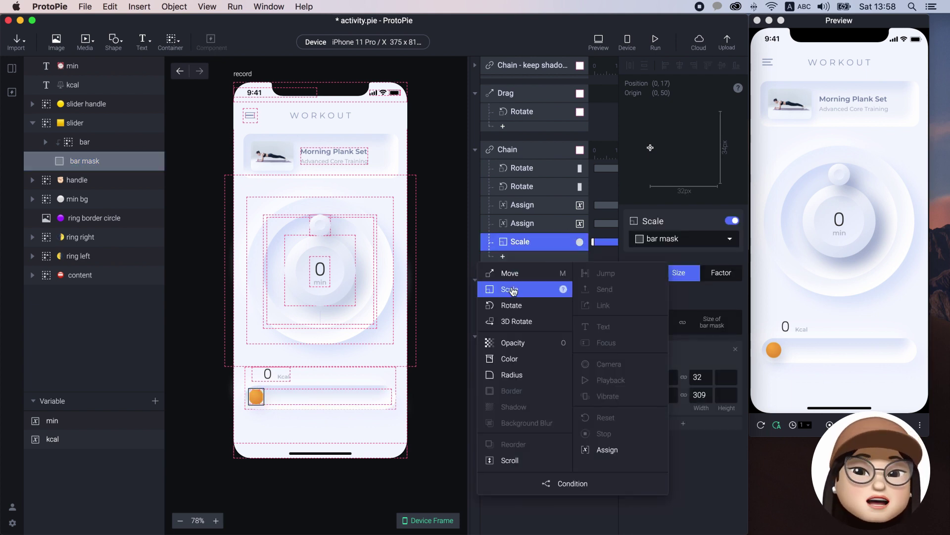
click(517, 272)
click(685, 244)
text(sl)
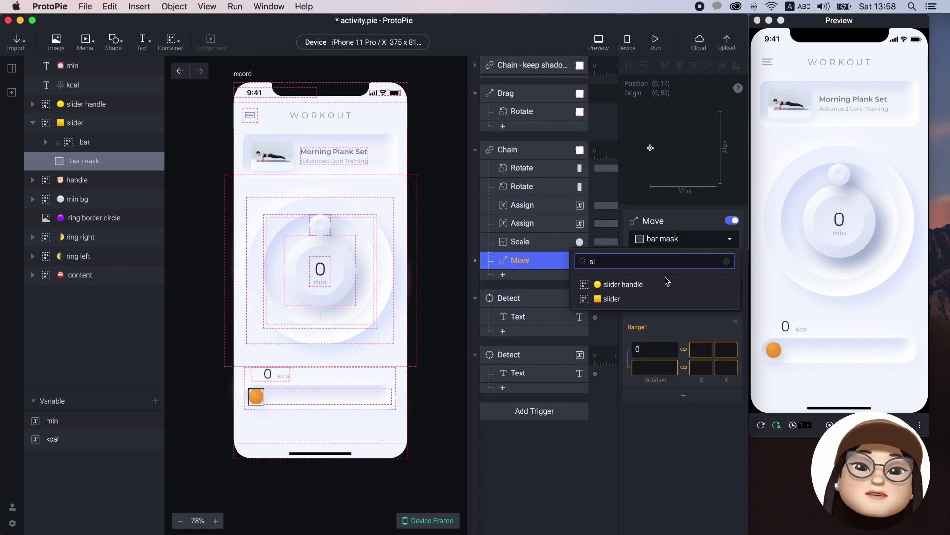
click(663, 283)
click(647, 364)
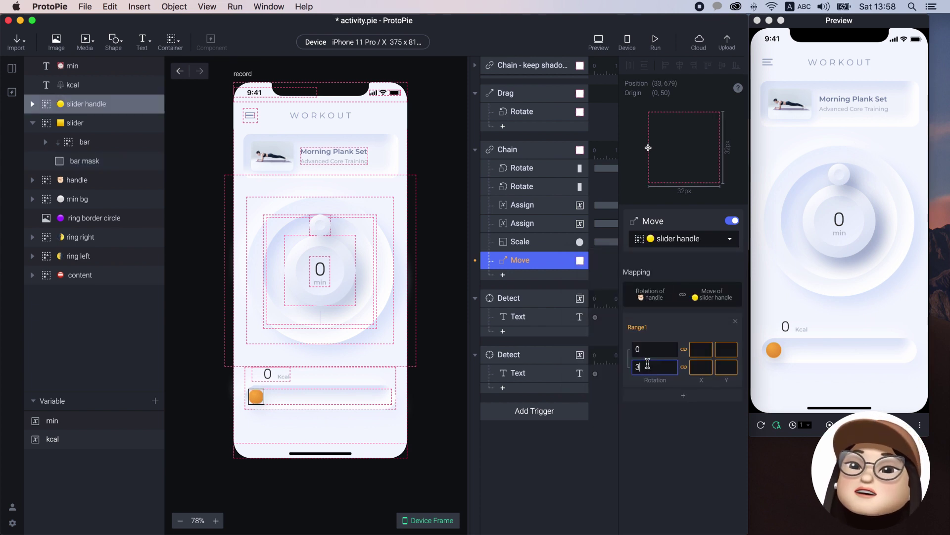
click(699, 349)
text(32)
click(698, 366)
key(Return)
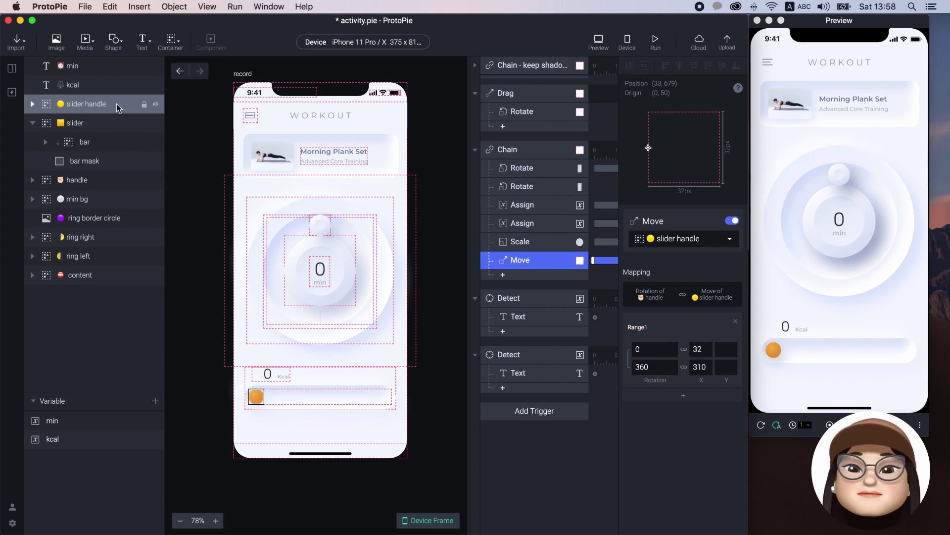
click(256, 396)
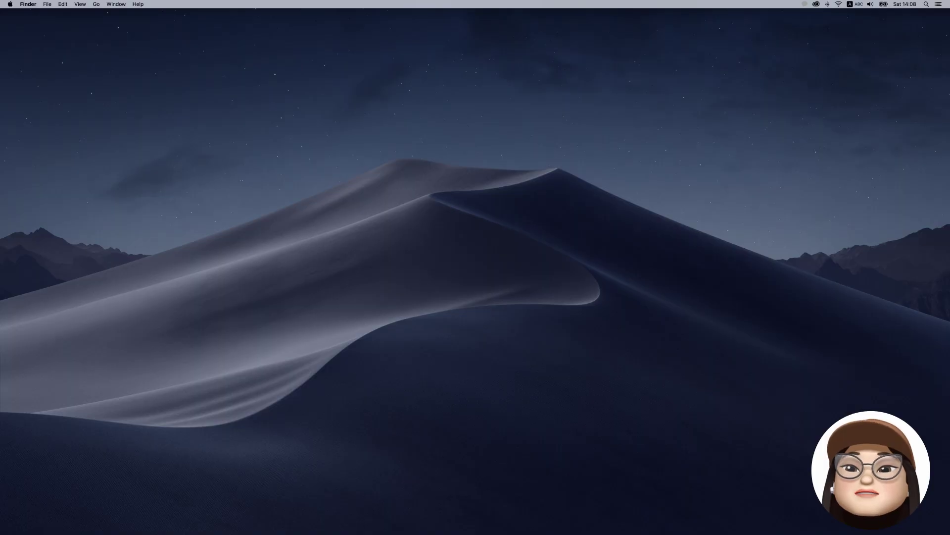